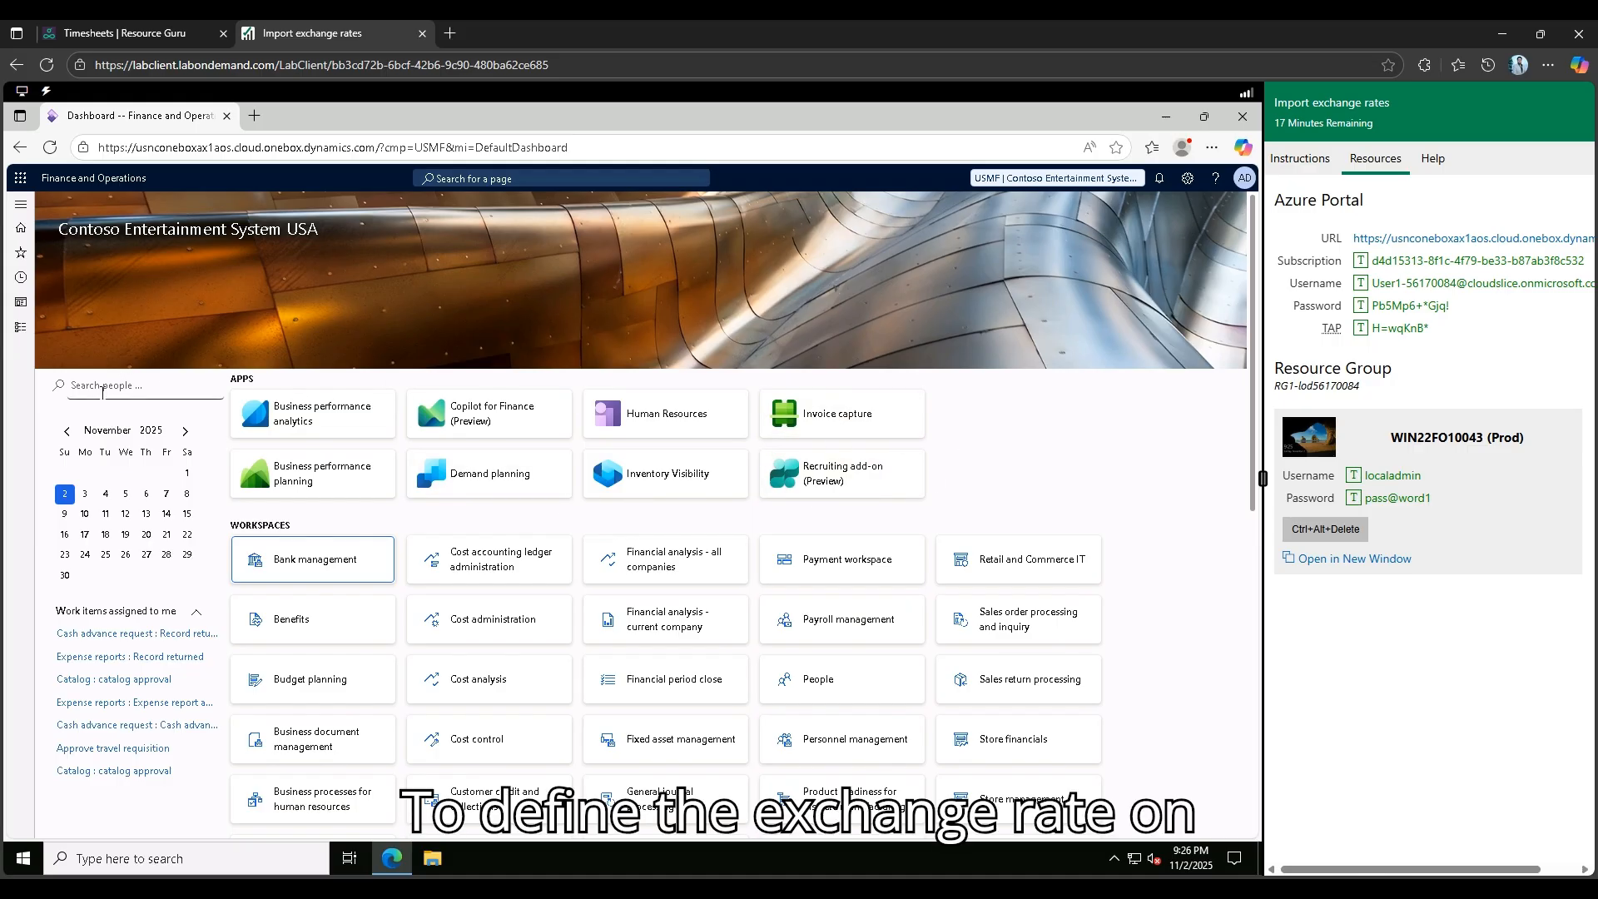
Open the exchange rate types page under the General ledger module's currencies.
left_click(21, 333)
left_click(58, 762)
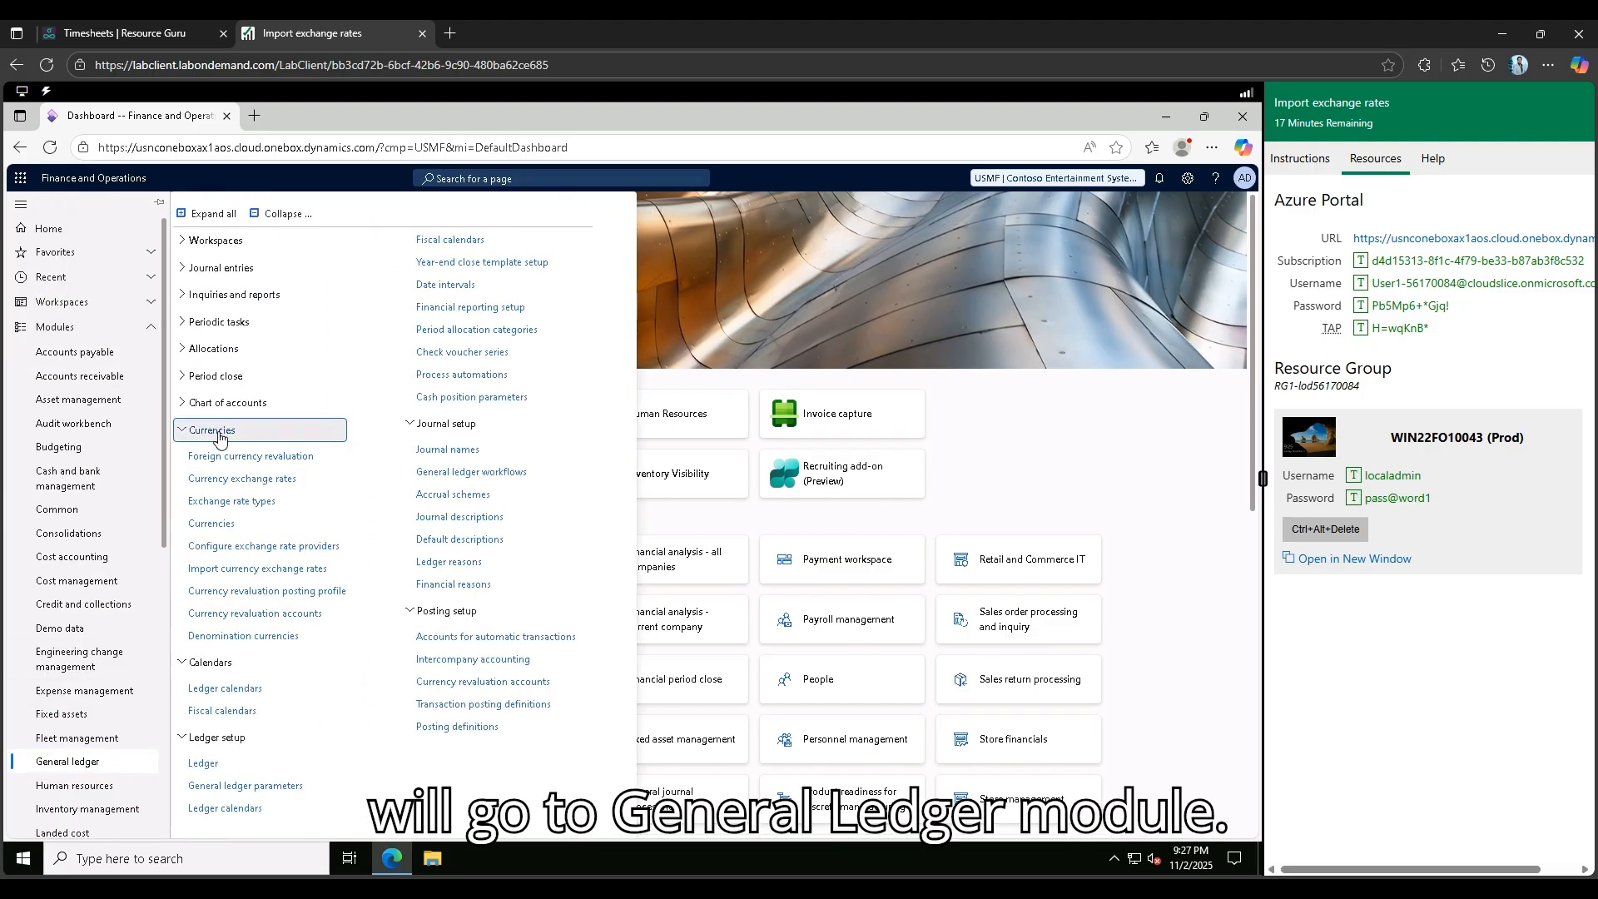
left_click(271, 503)
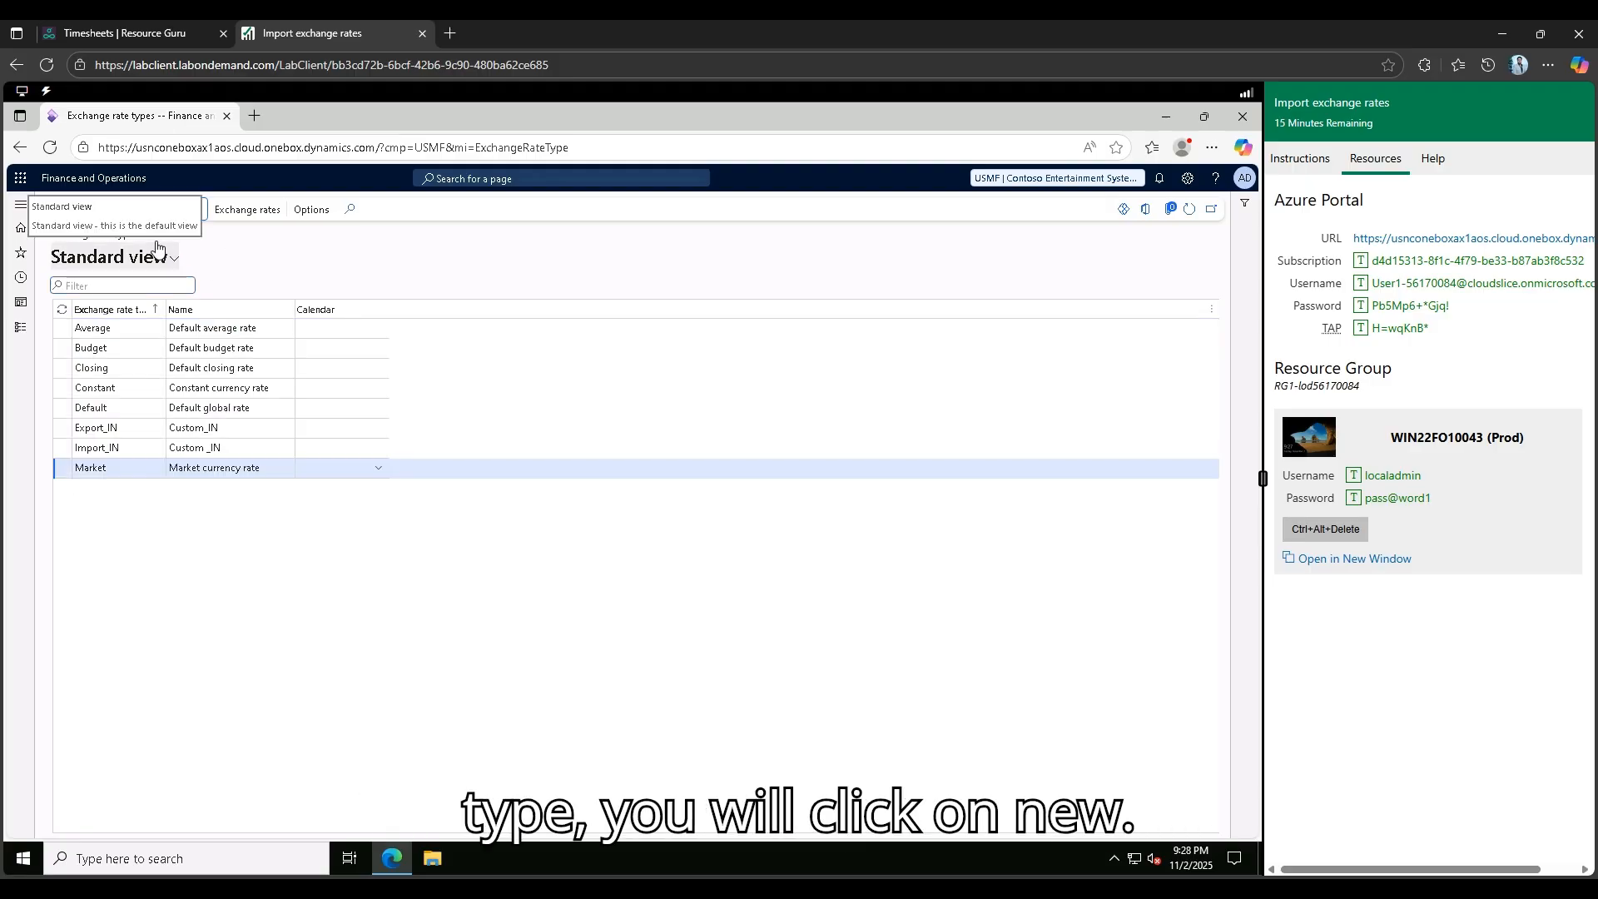
Create a new exchange rate type ERT with the name "Exchange rate types".
left_click(135, 213)
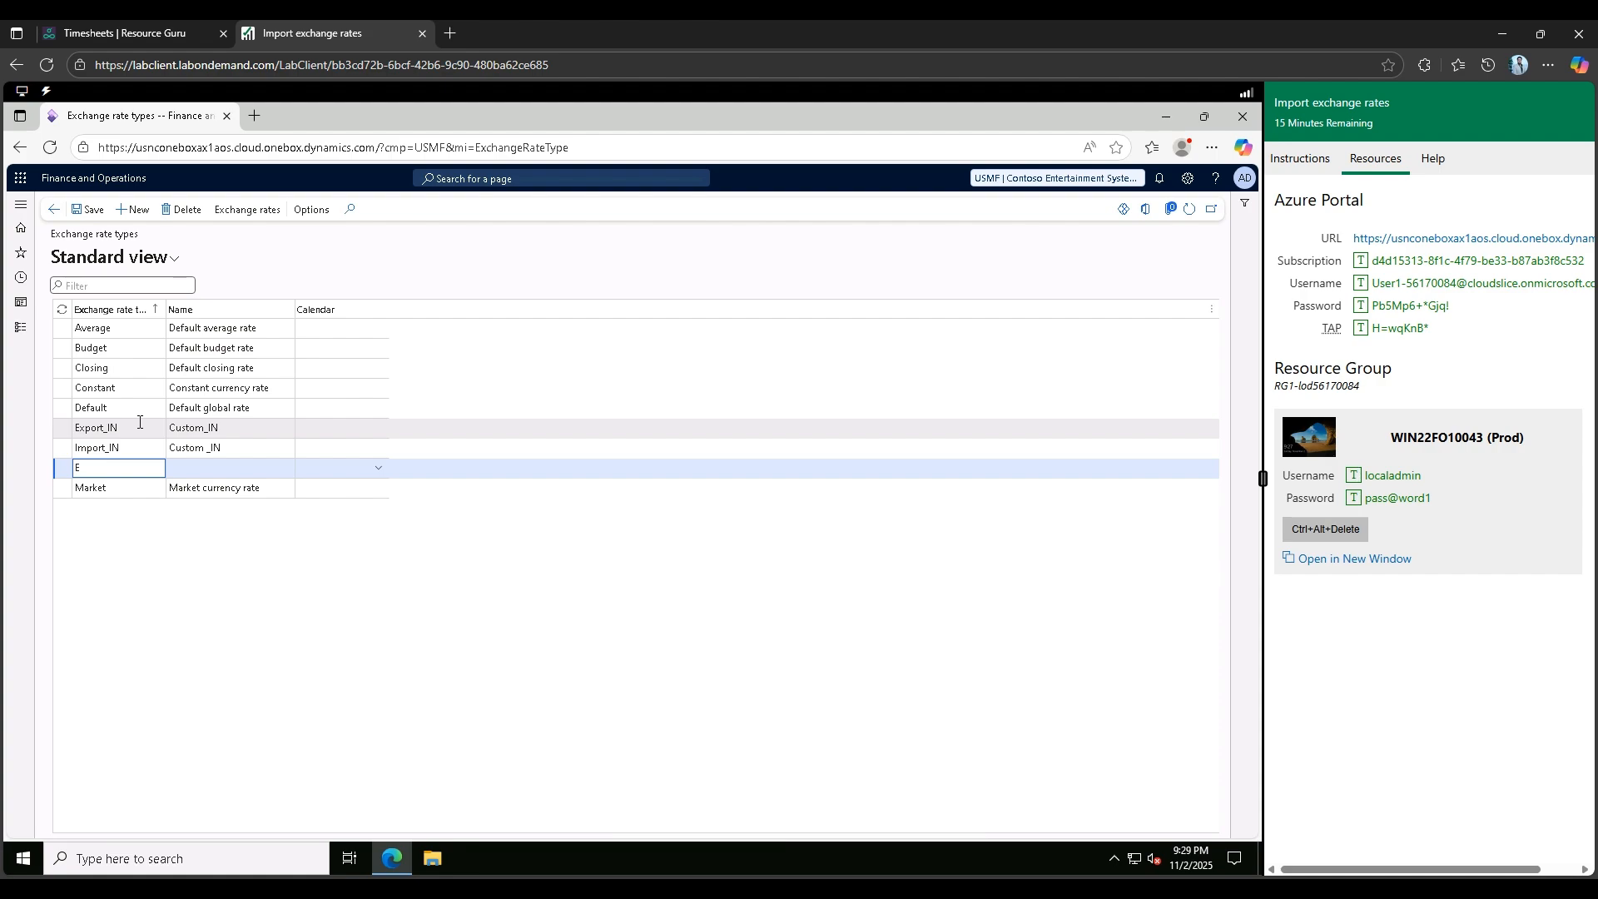
type("RT")
key("Tab")
type("Exchange r")
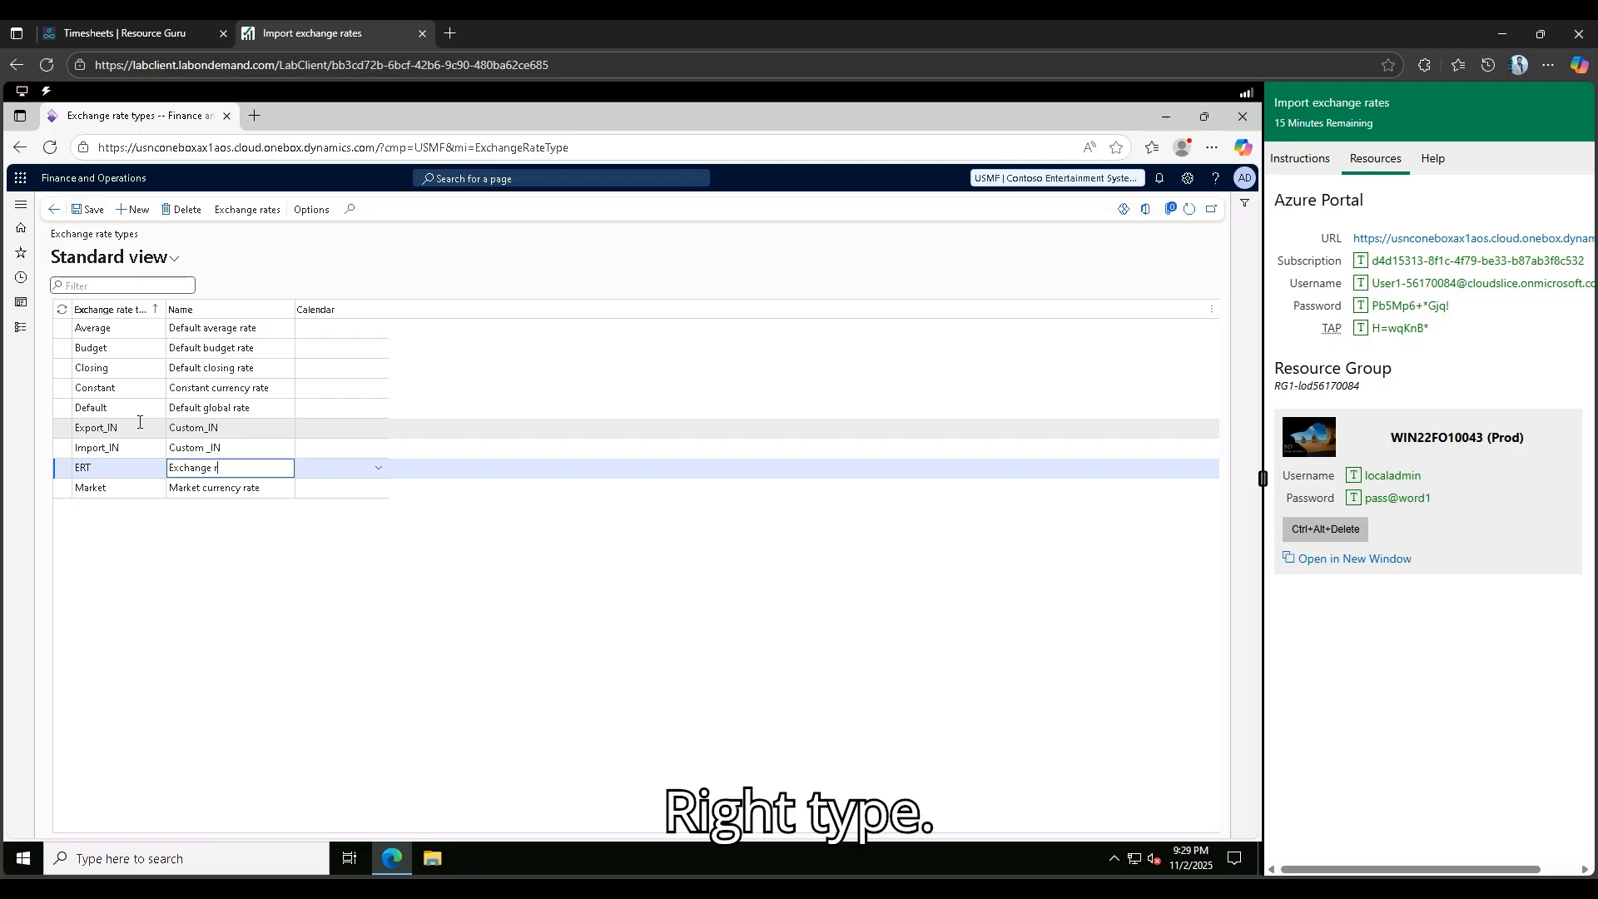
type("ate type")
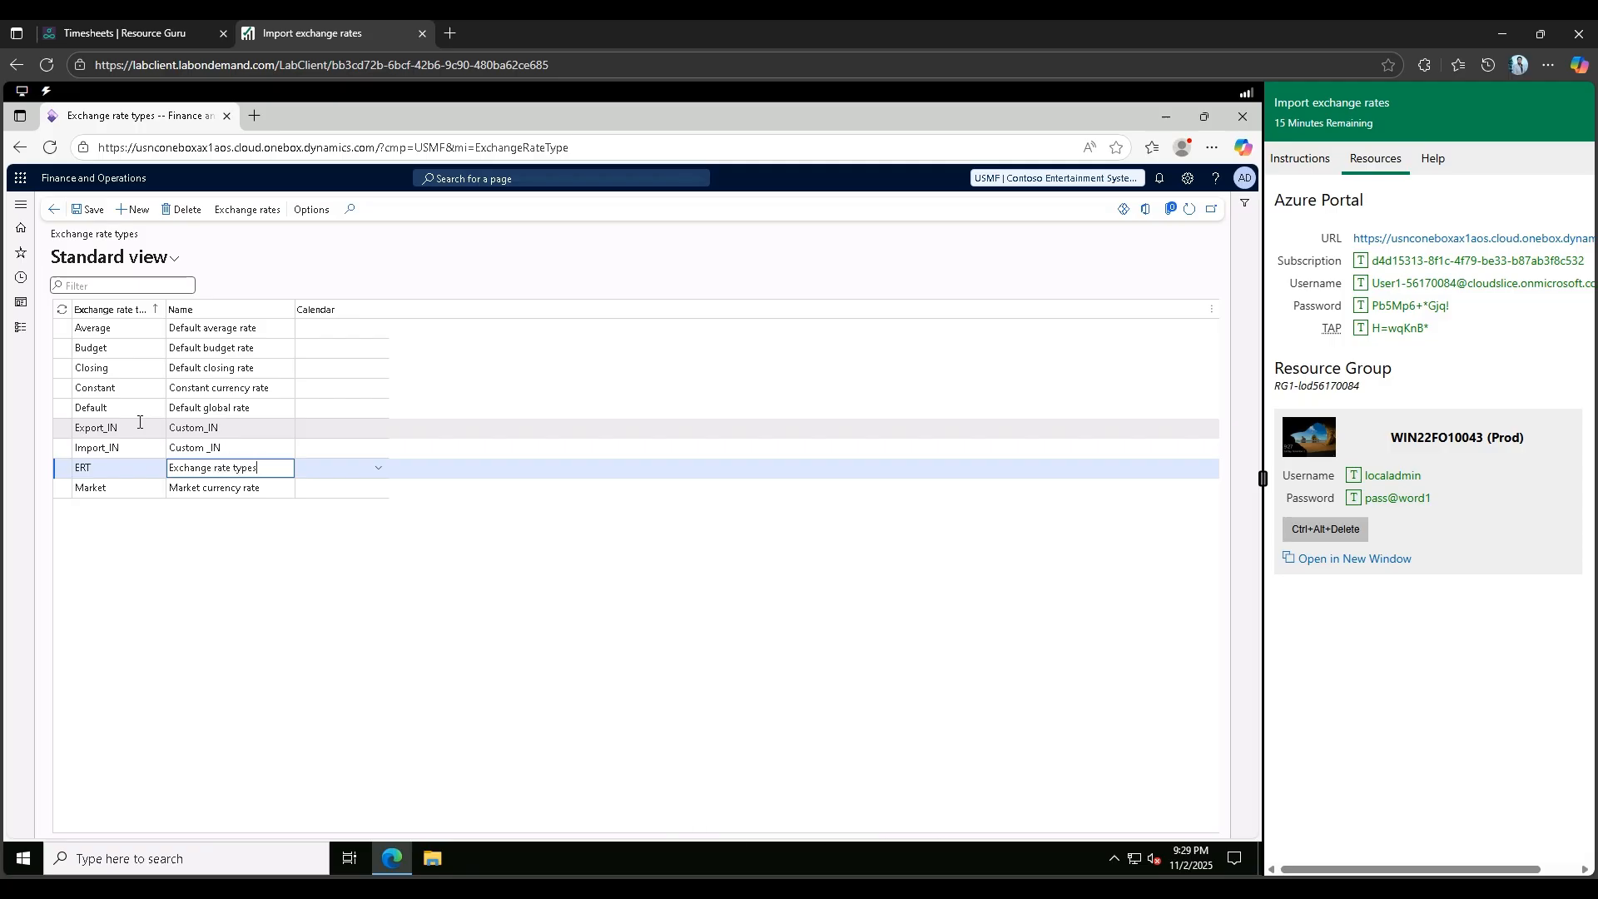
type("s")
key("Tab")
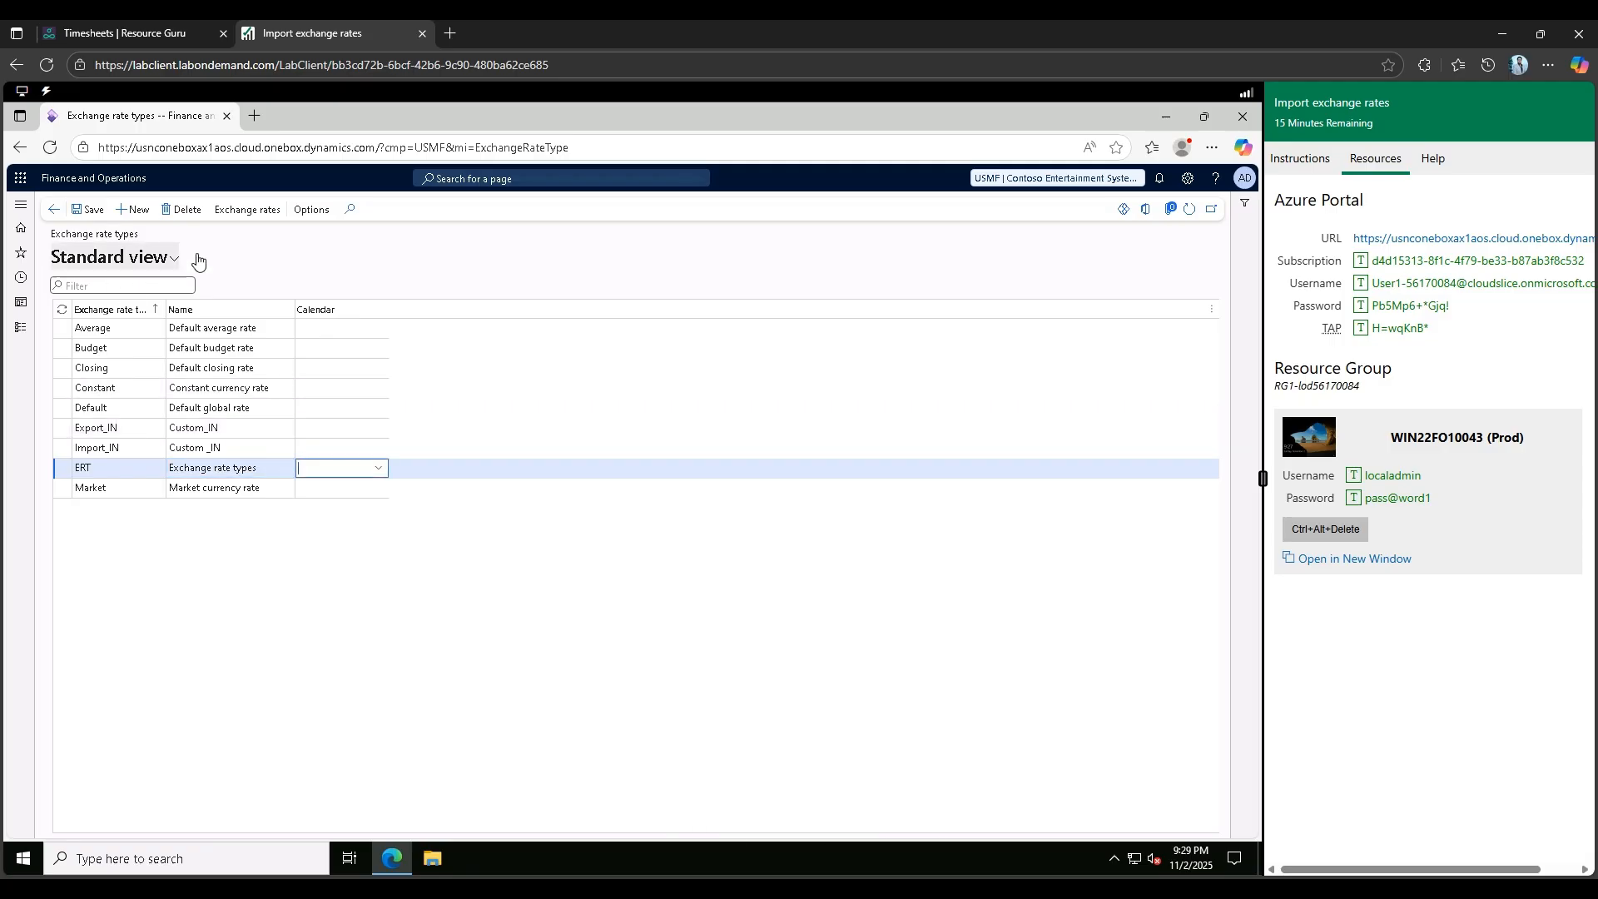
Open the exchange rates of the ERT type and create a currency pair from USD to SAR, keeping conversion factor 1.
left_click(247, 212)
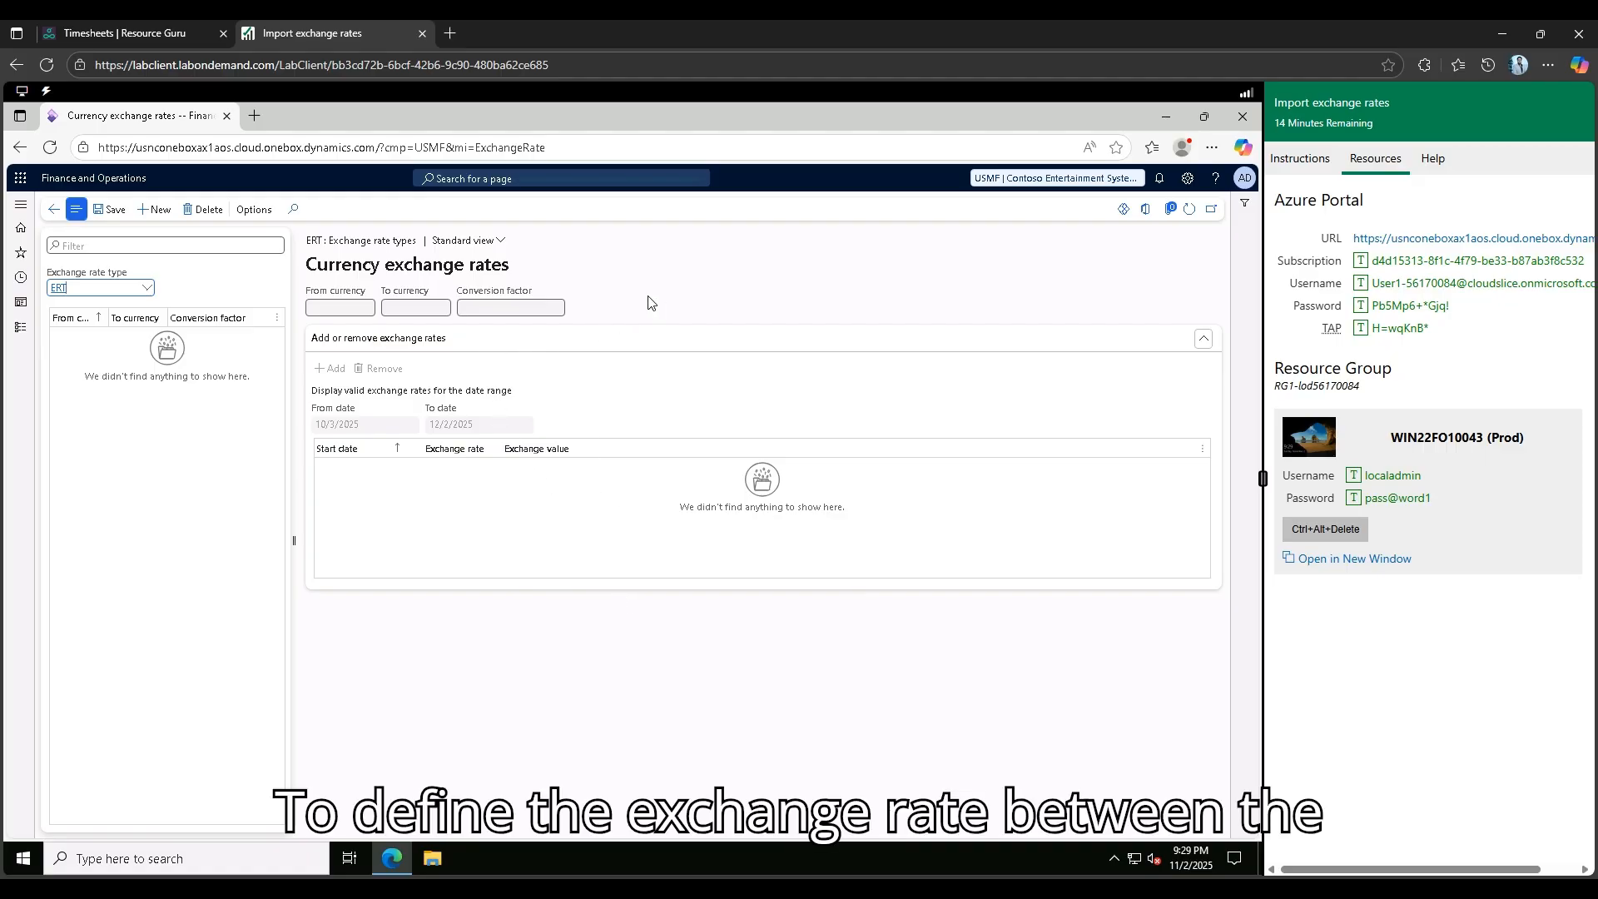
left_click(158, 211)
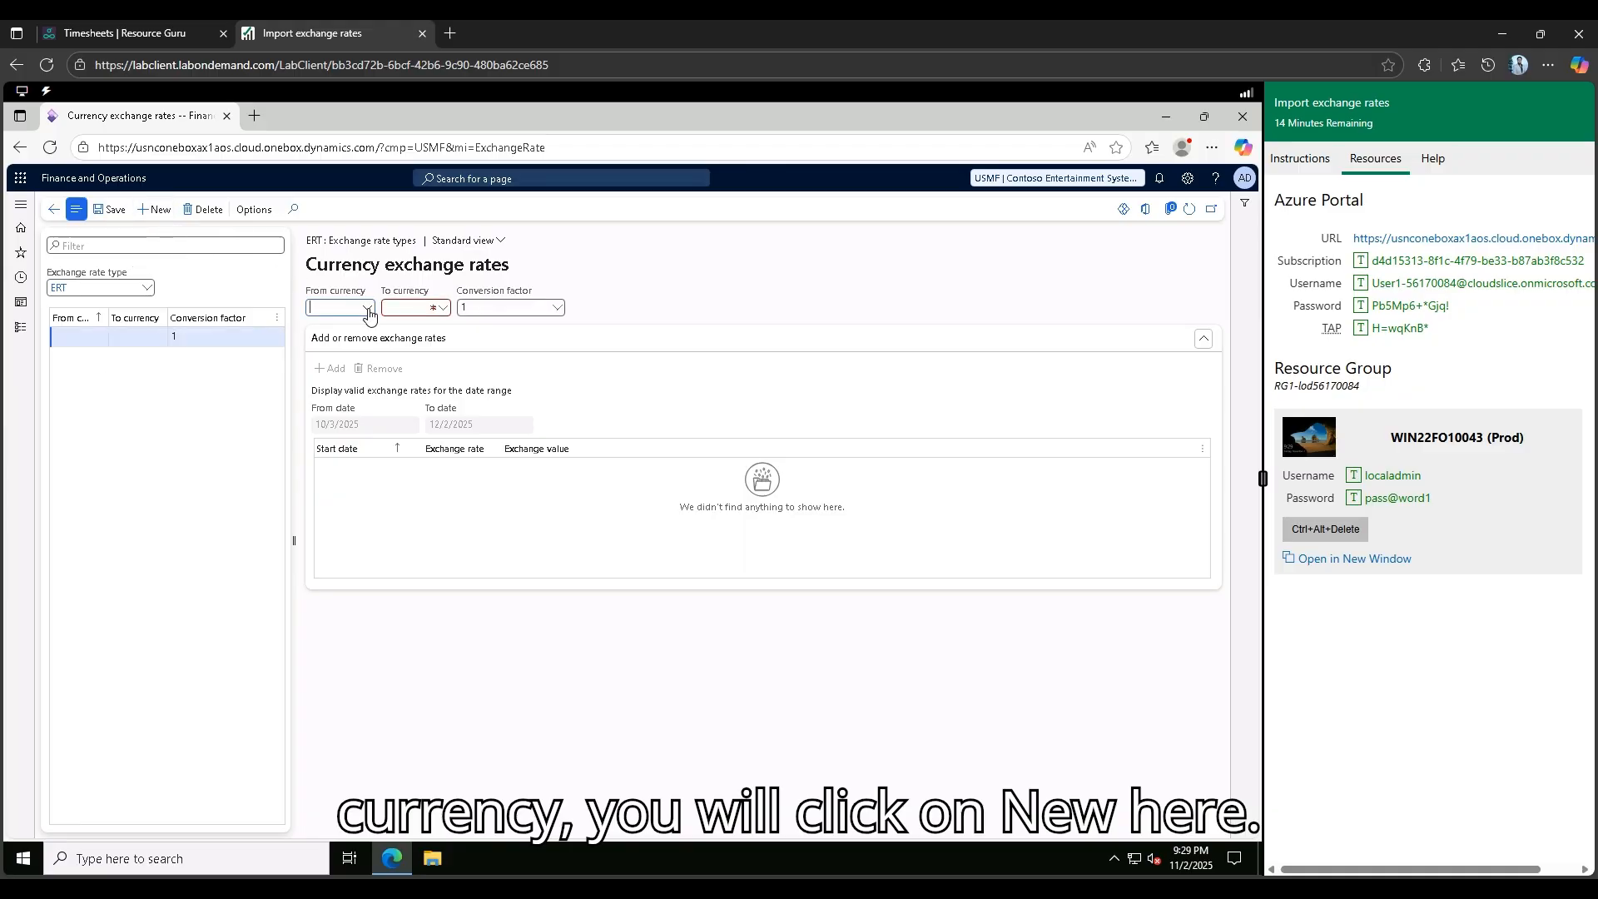
left_click_drag(306, 292, 368, 292)
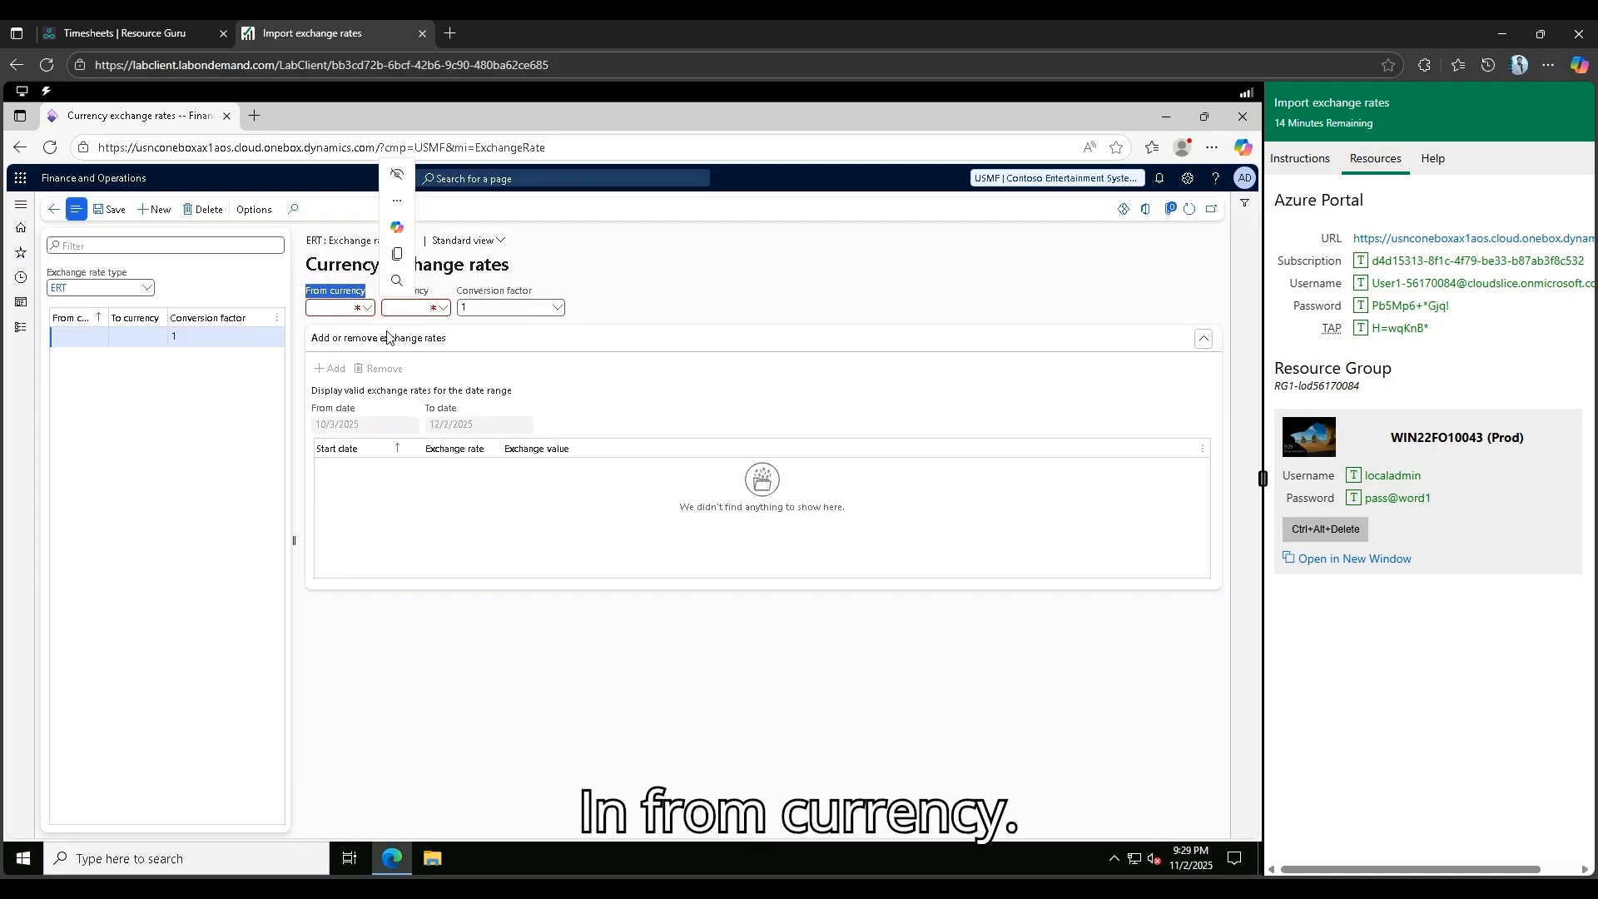
left_click(367, 308)
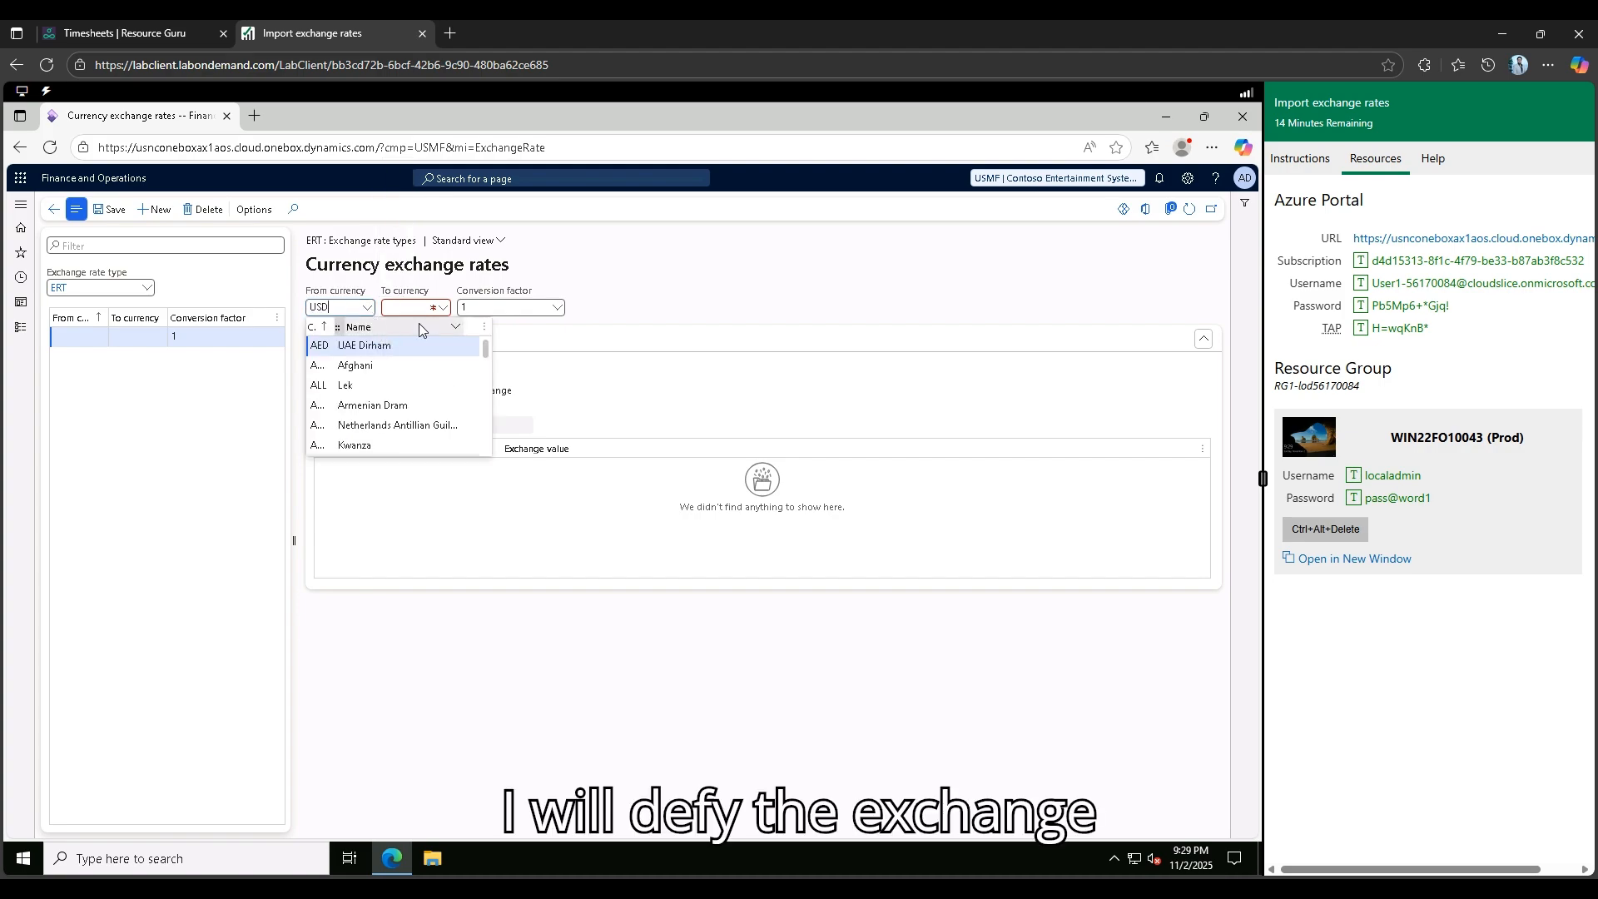
key("Tab")
type("SAR")
key("Tab")
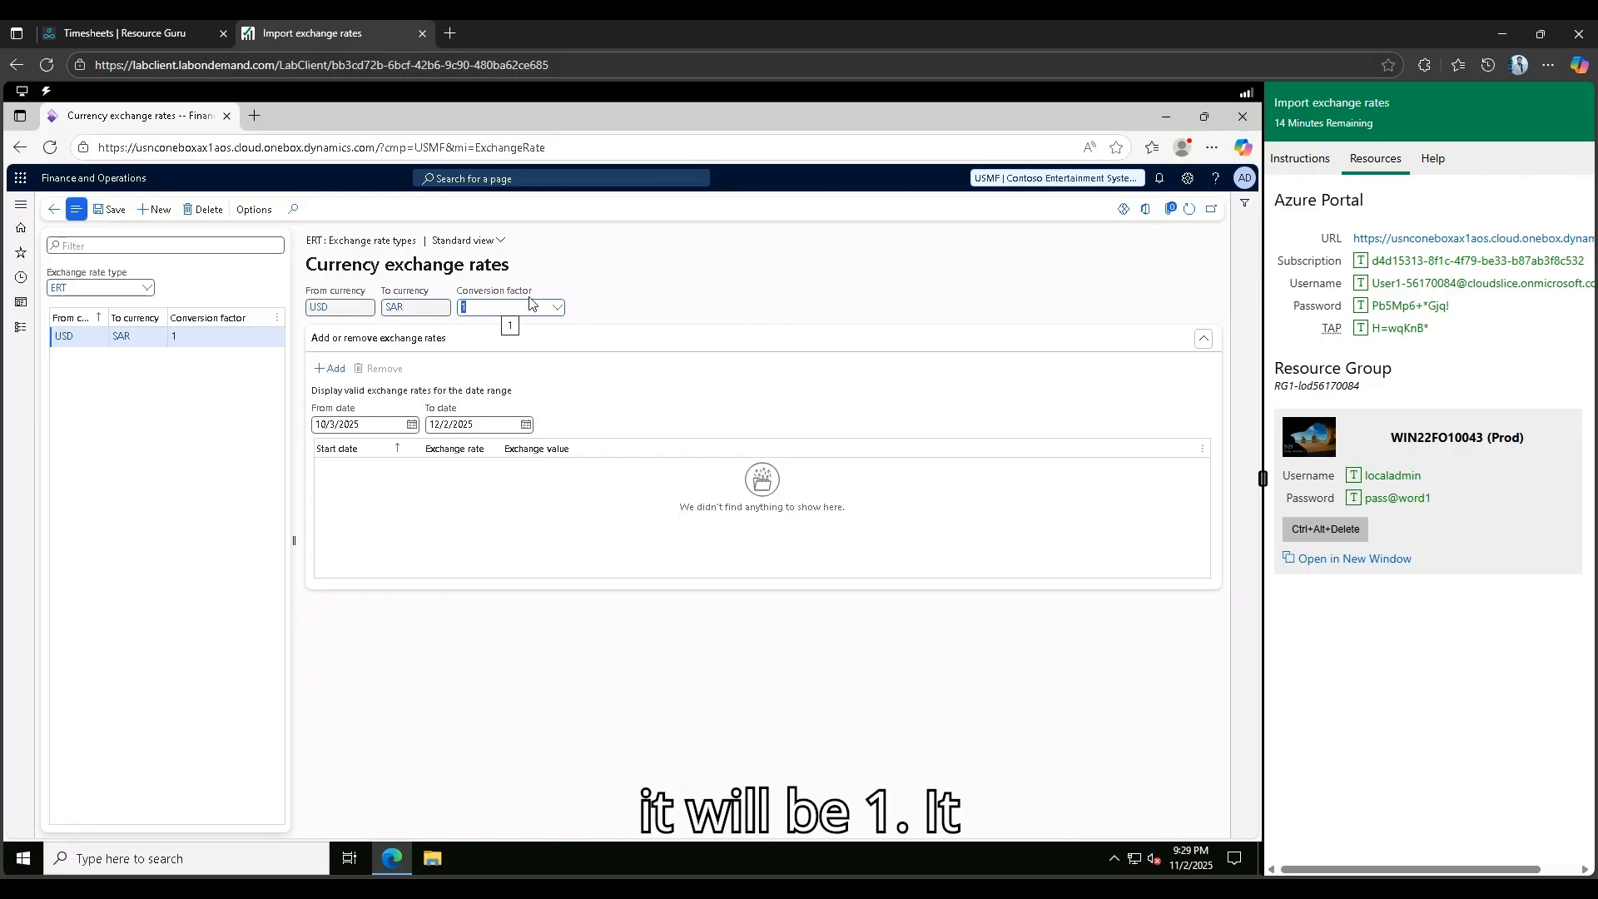
left_click(558, 308)
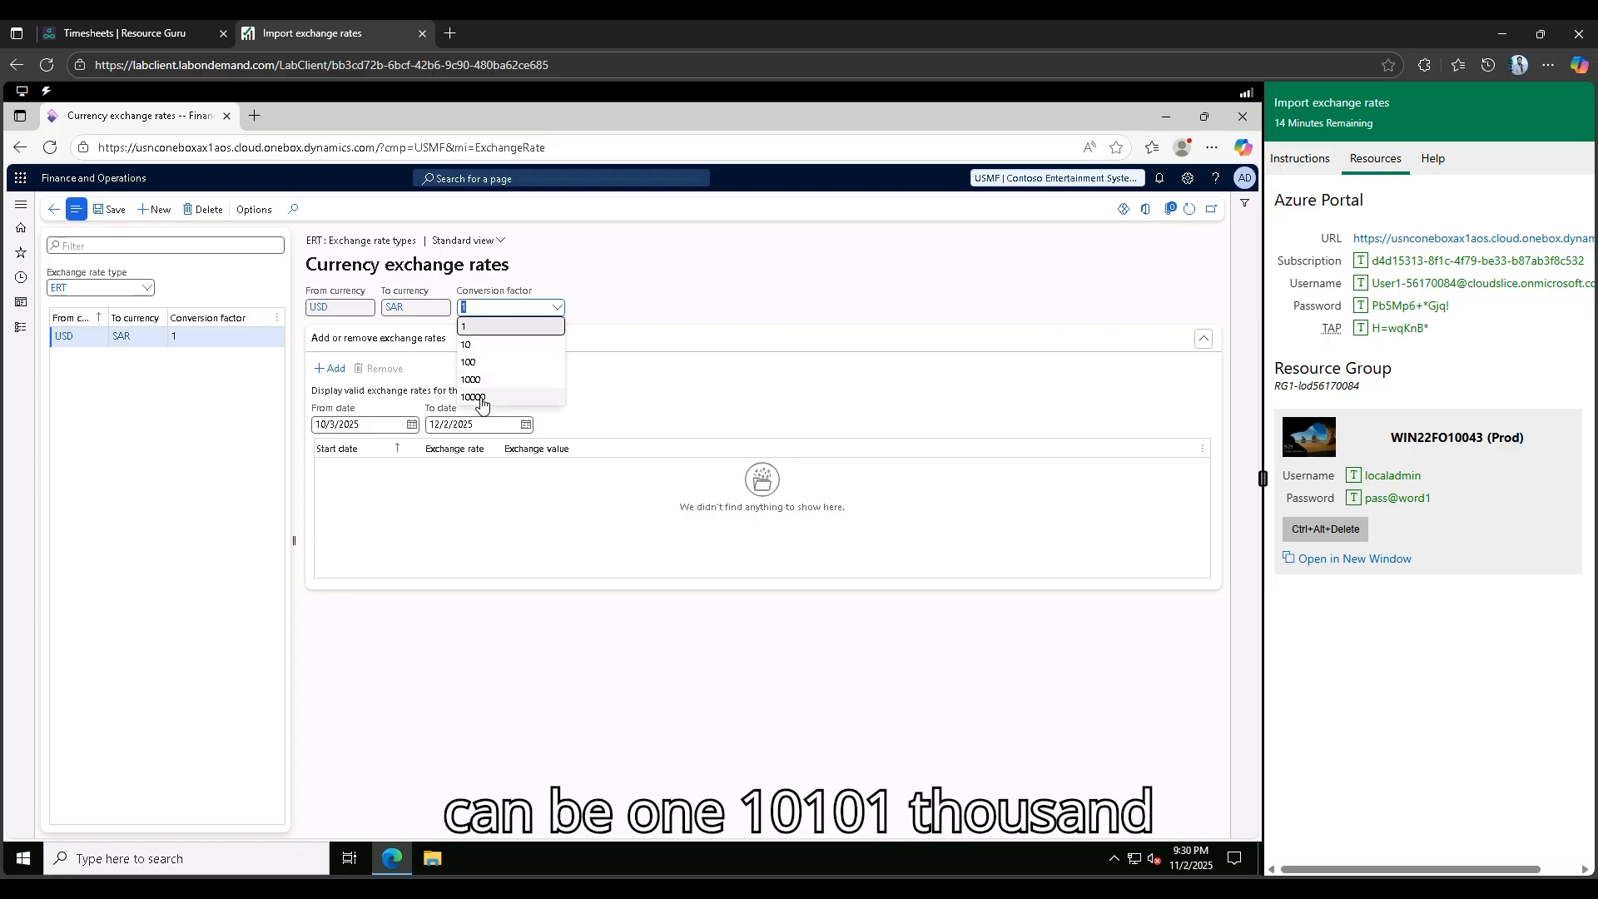
left_click(659, 299)
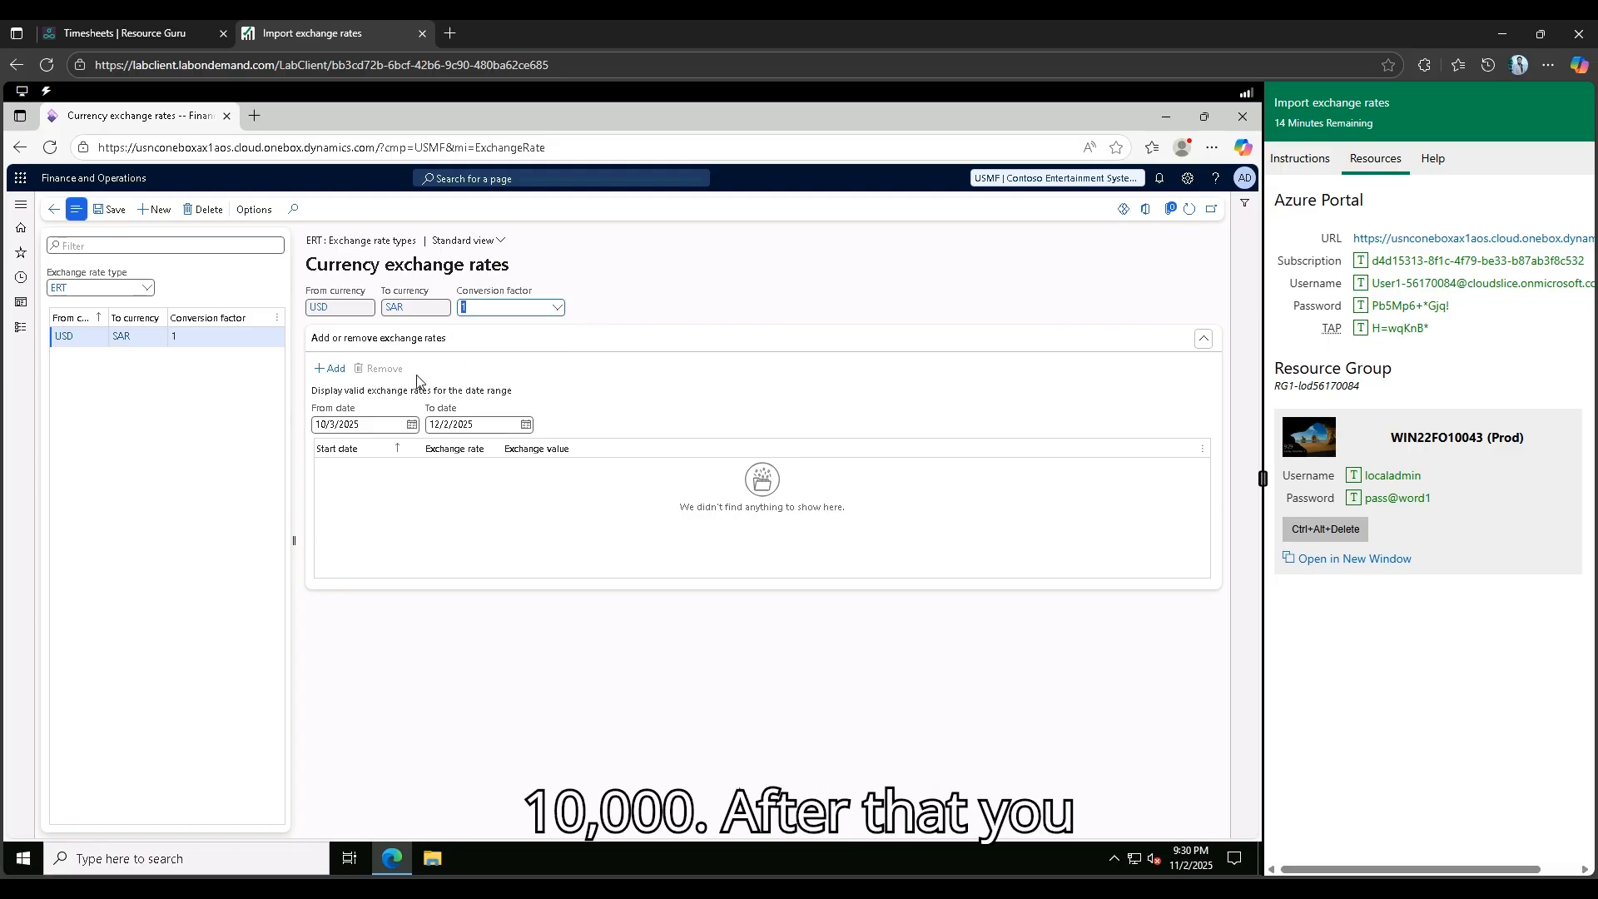
Add an exchange rate of 3.75 with start date 11/1/2025 to the USD to SAR pair.
left_click(336, 372)
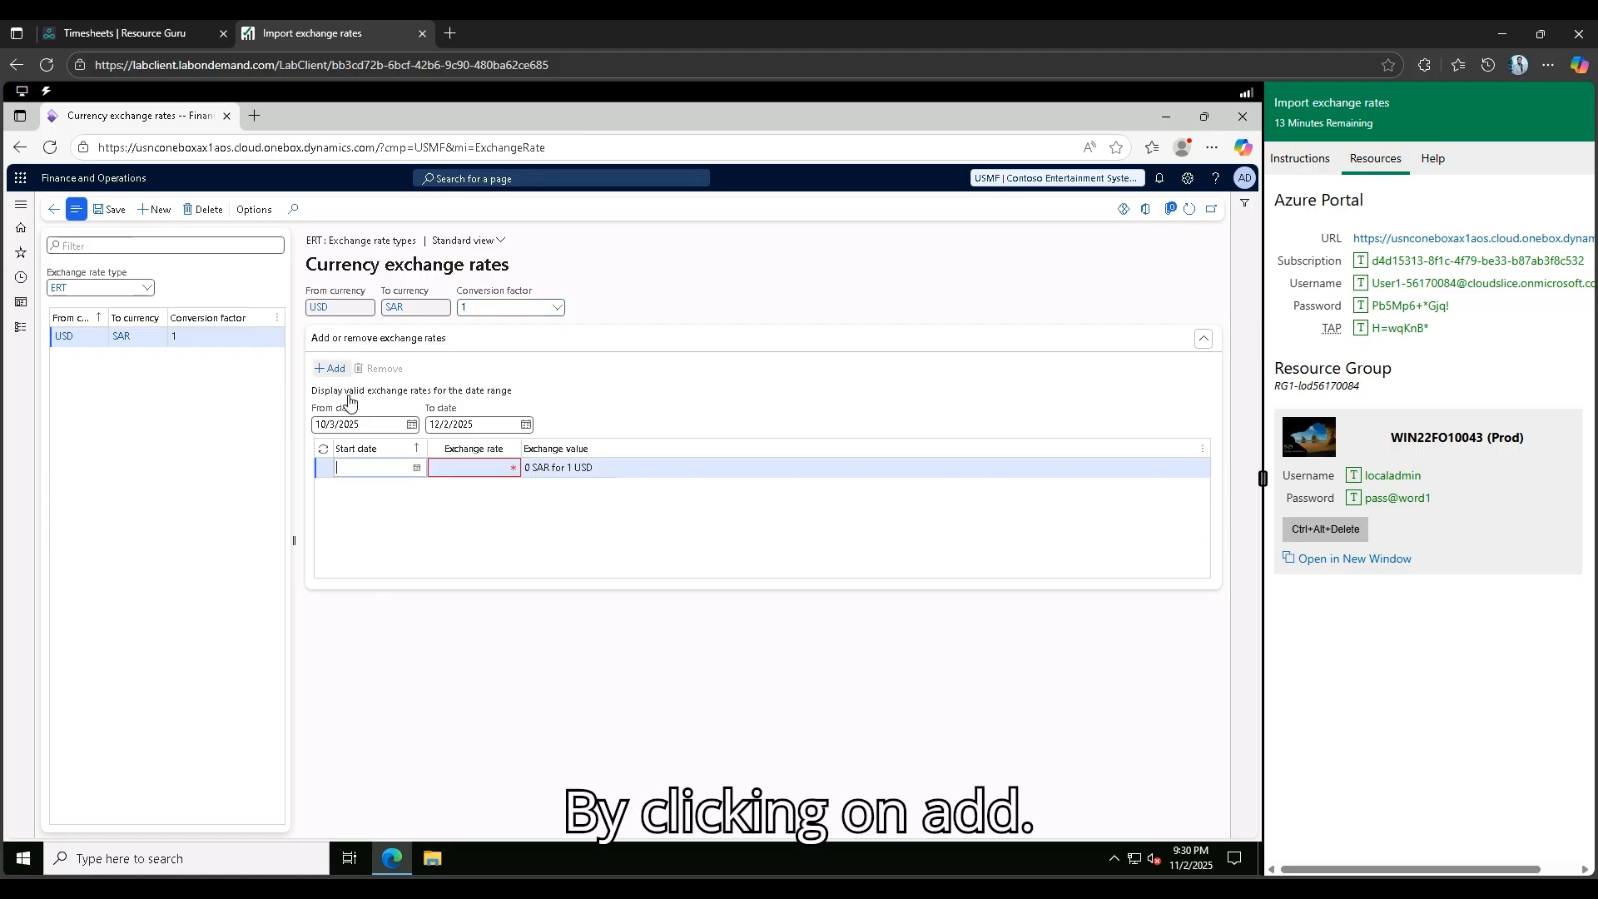
left_click(417, 471)
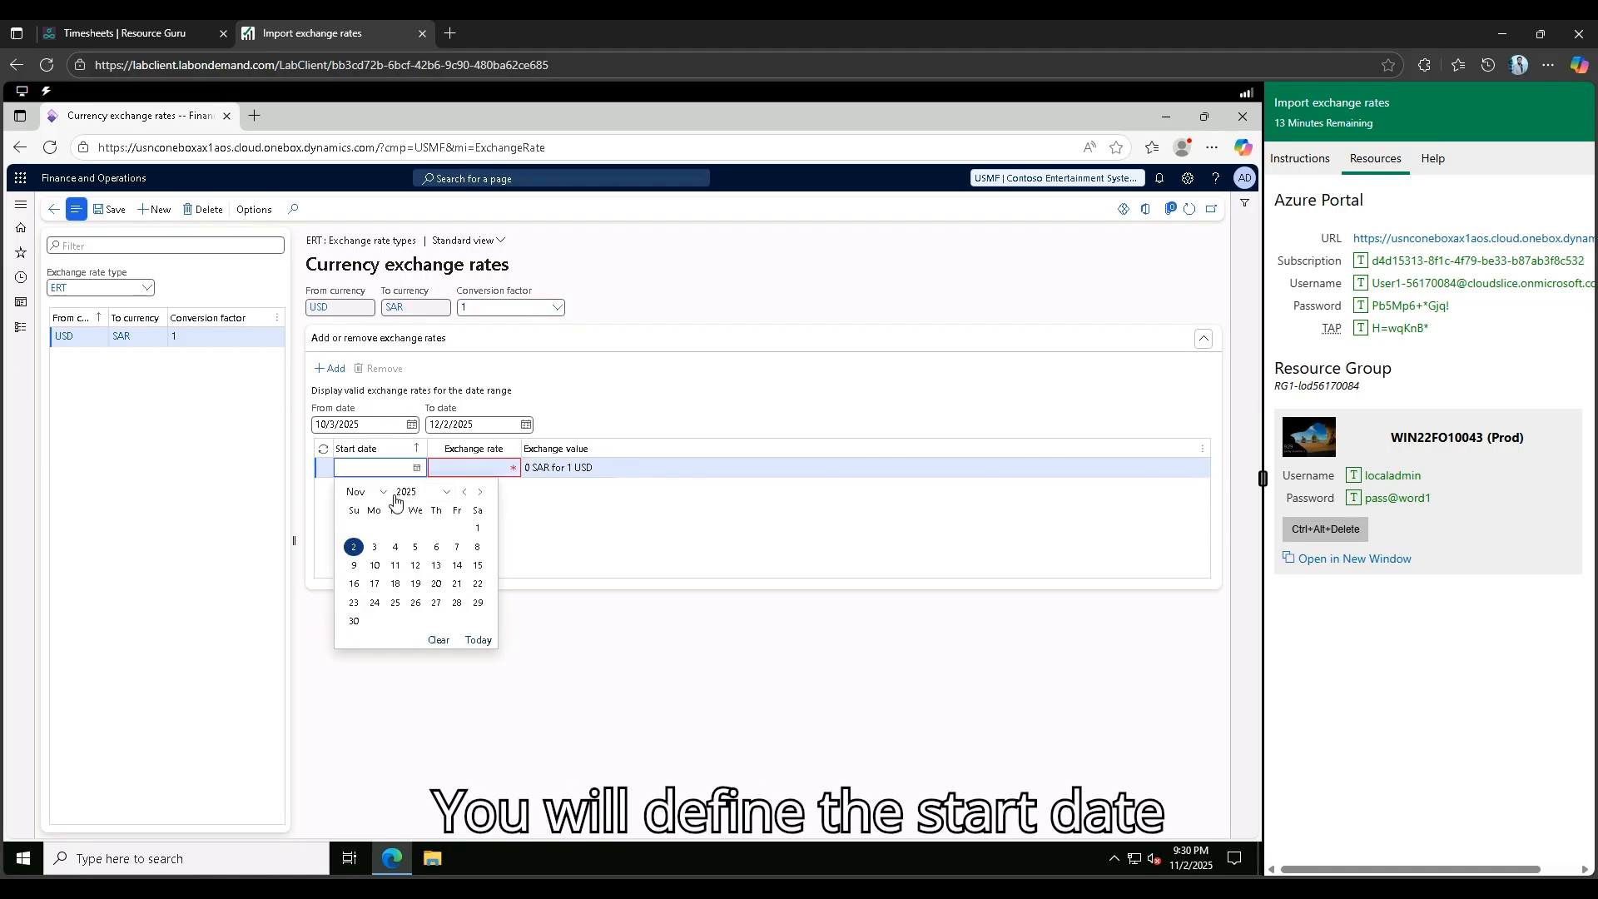
left_click(476, 528)
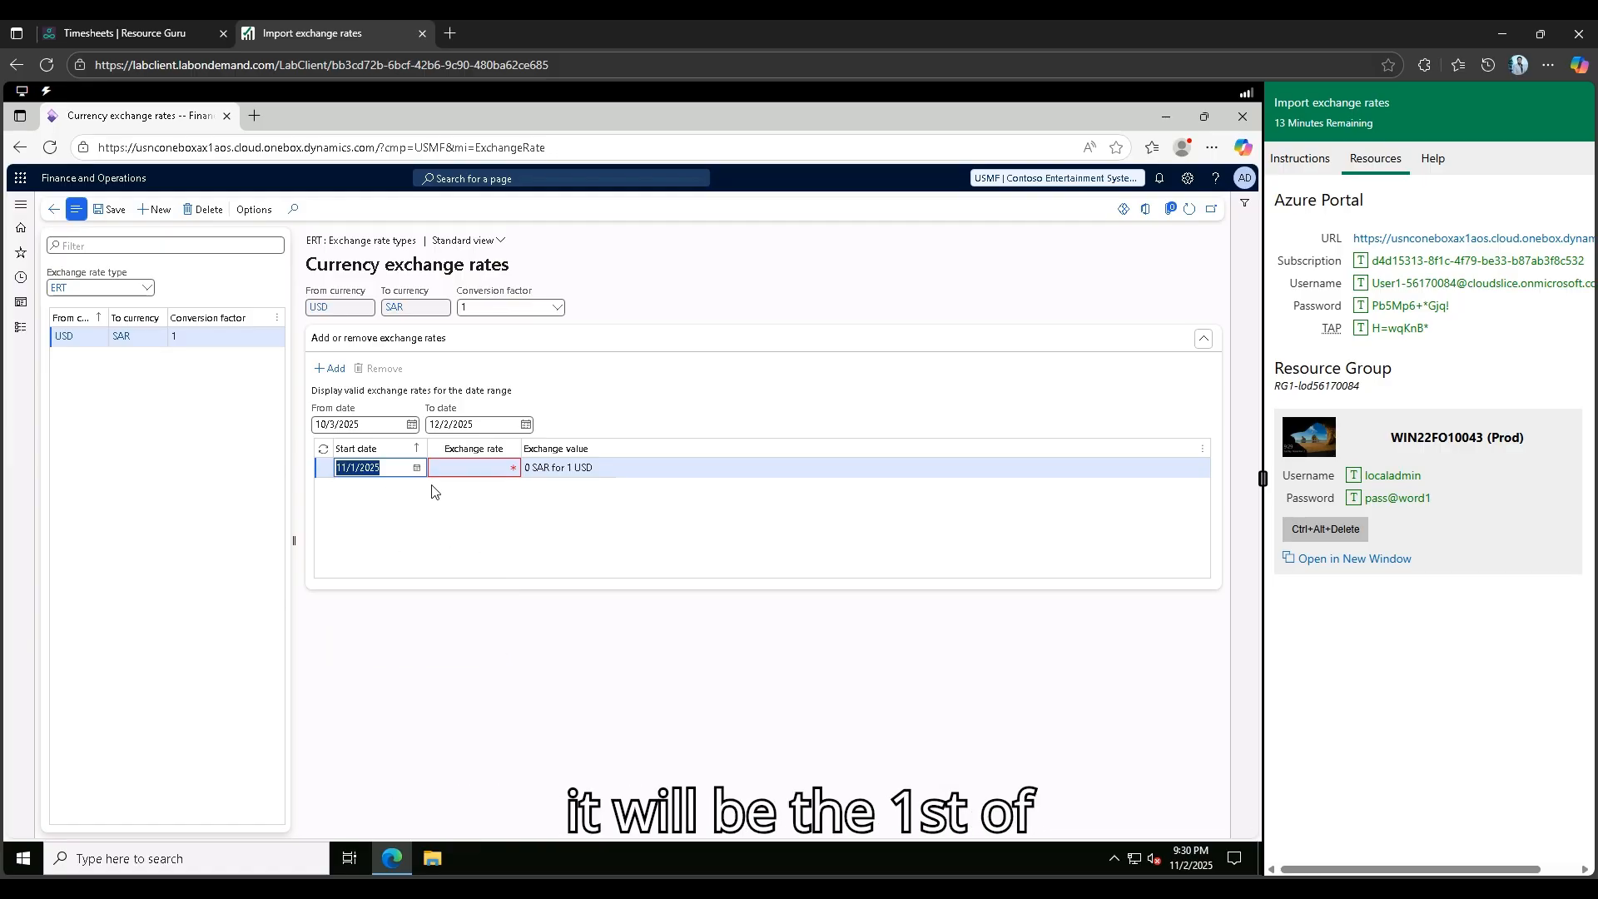
left_click(460, 470)
type("3")
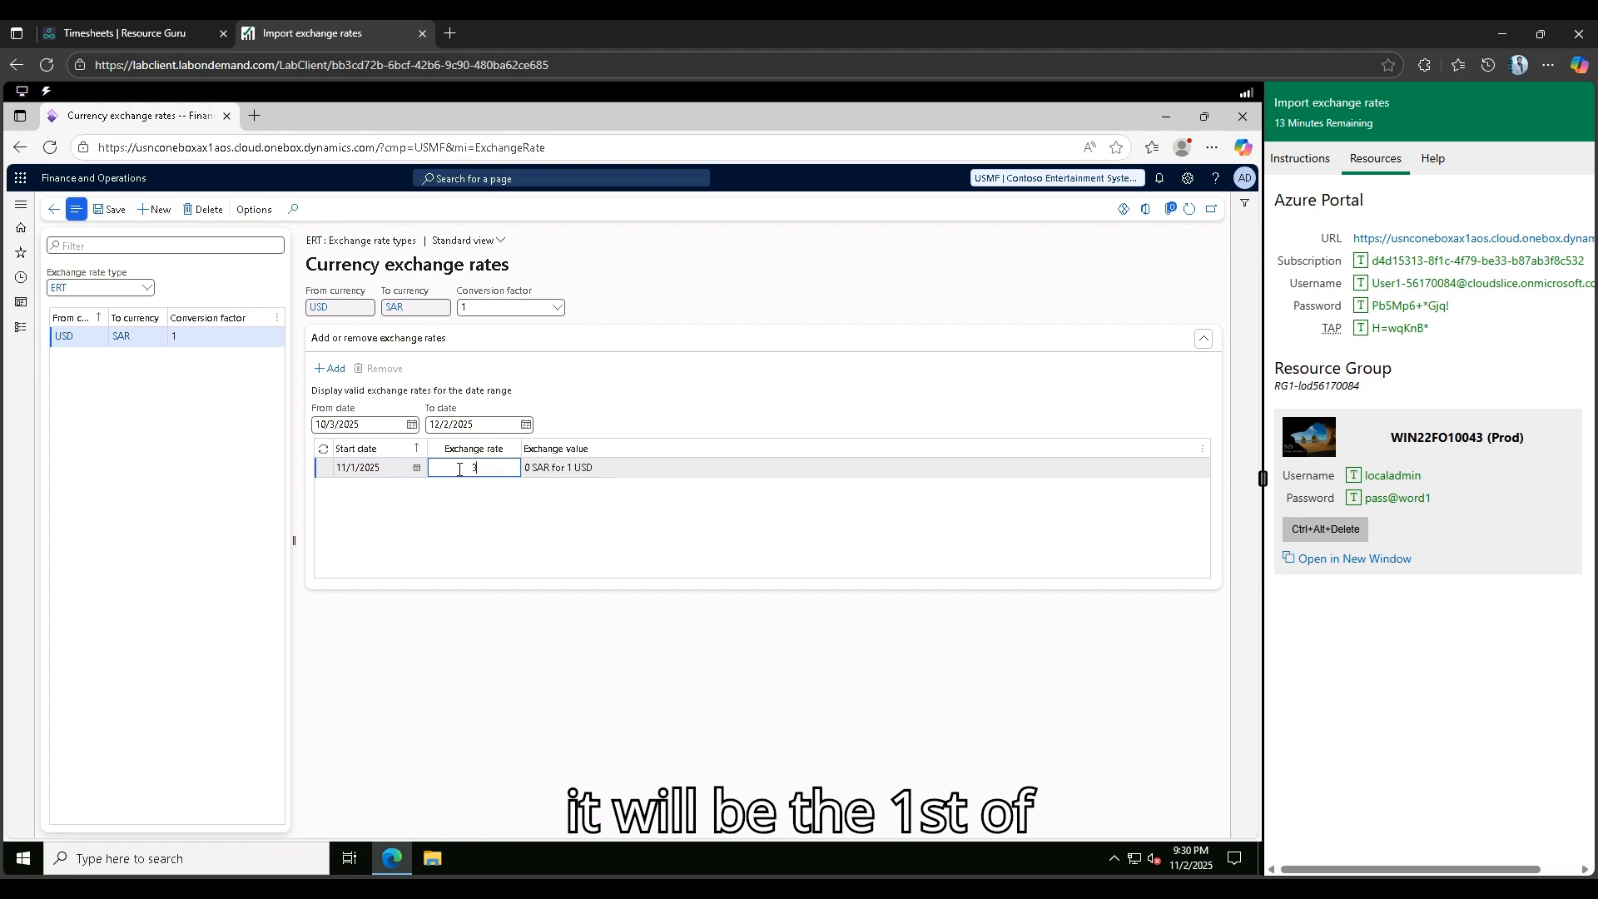
type(".75")
left_click(548, 473)
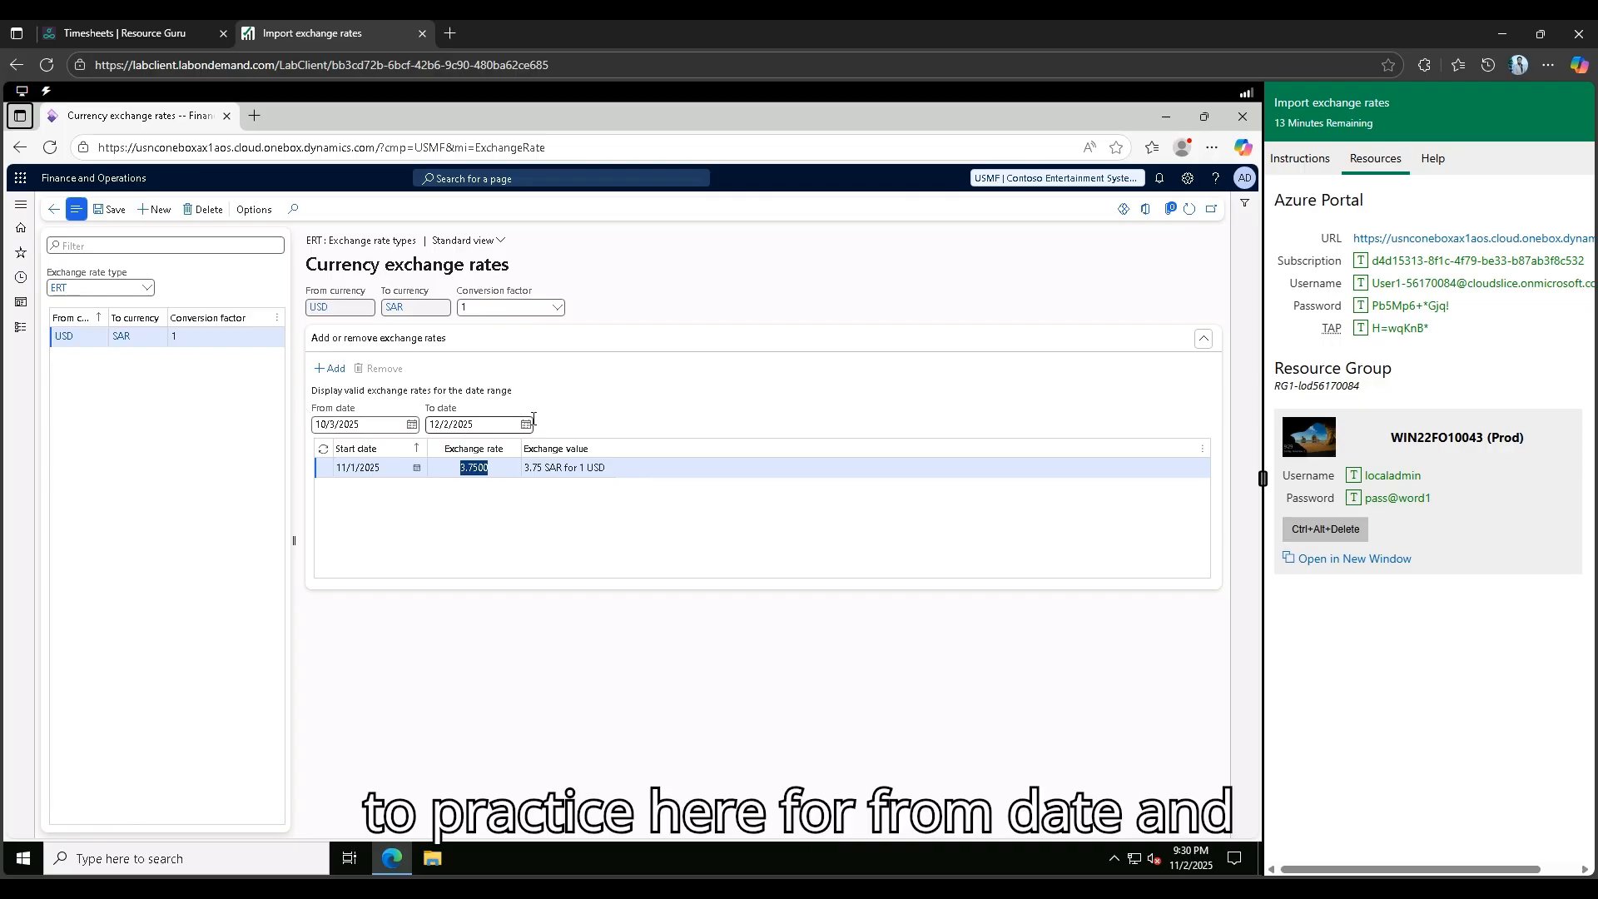
Set the date range for displaying valid exchange rates to 1/1/2025 through 12/31/2025.
left_click(353, 425)
left_click(412, 425)
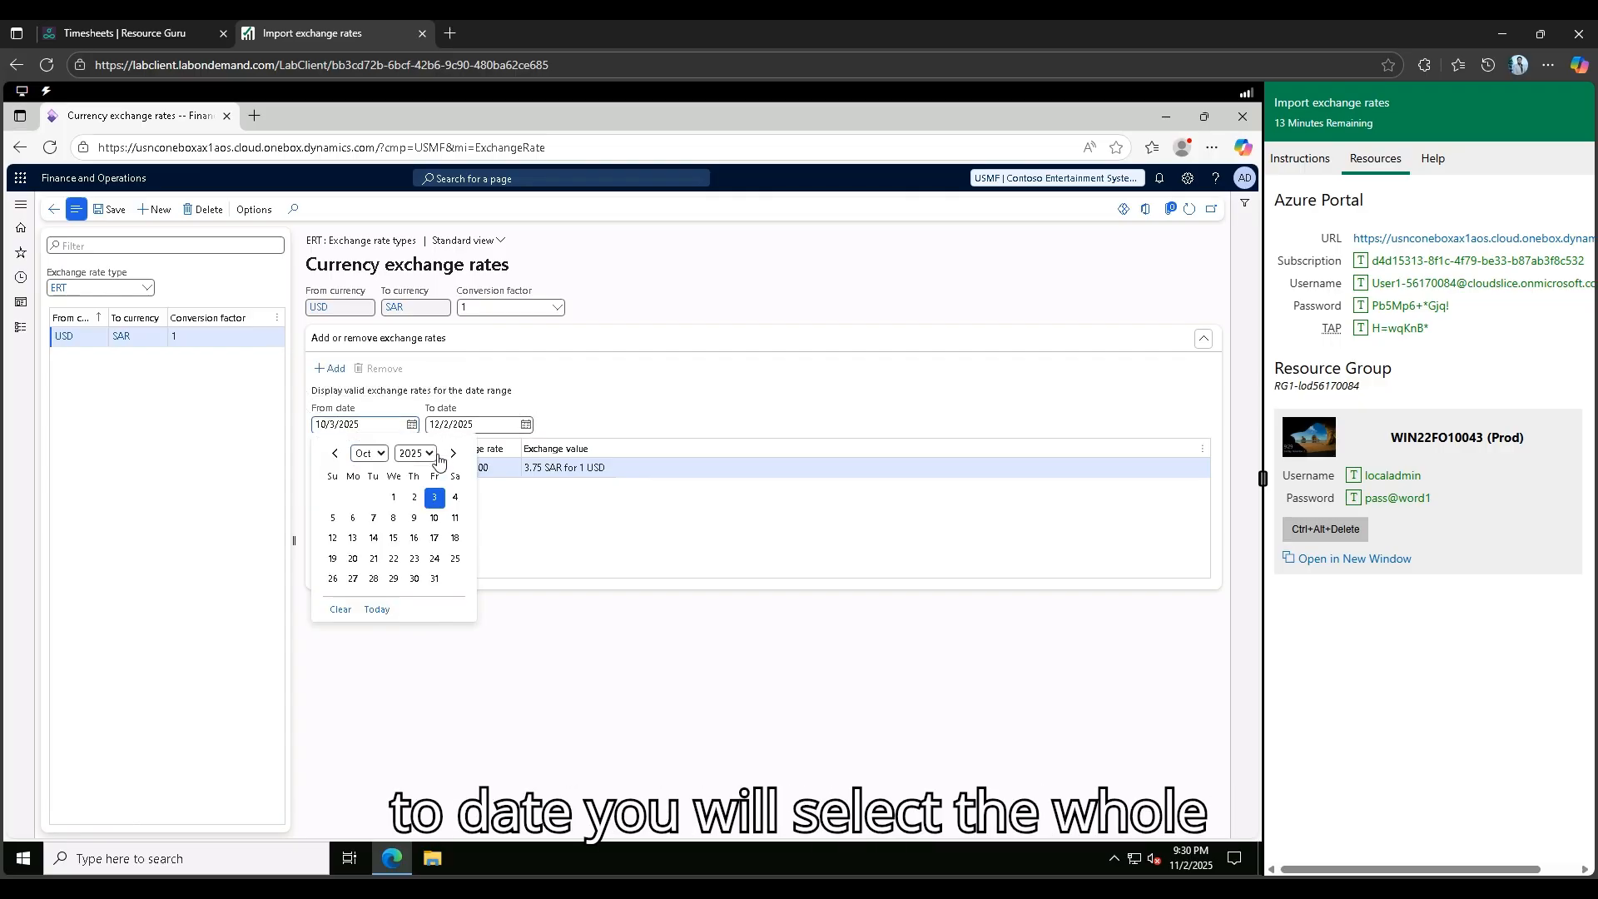
left_click(369, 453)
left_click(370, 477)
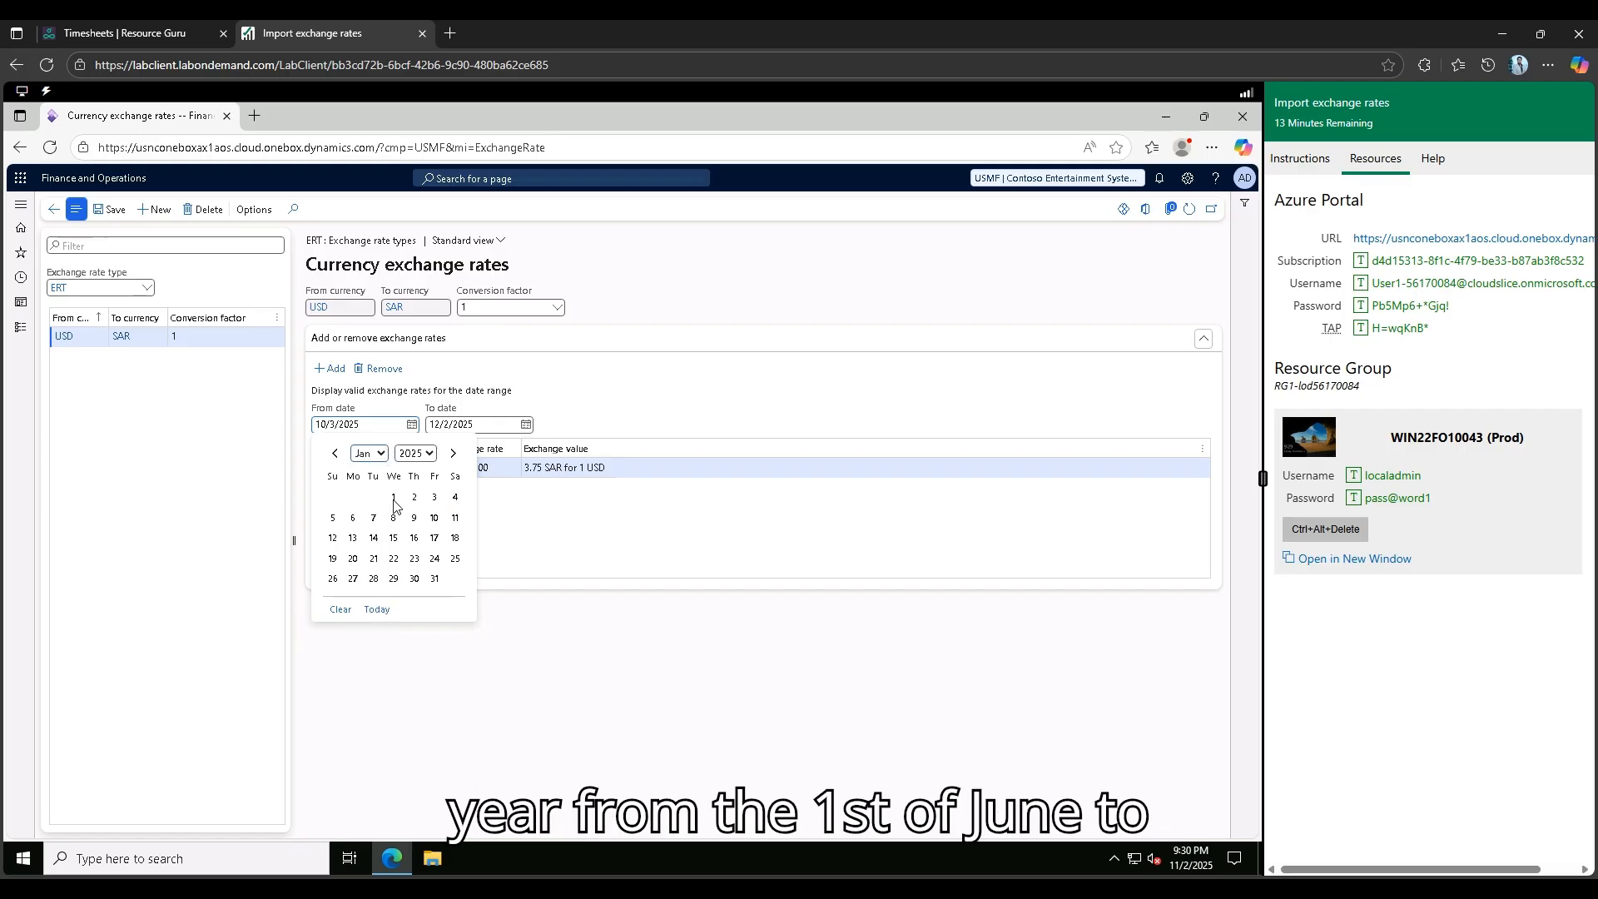
left_click(394, 497)
left_click(526, 424)
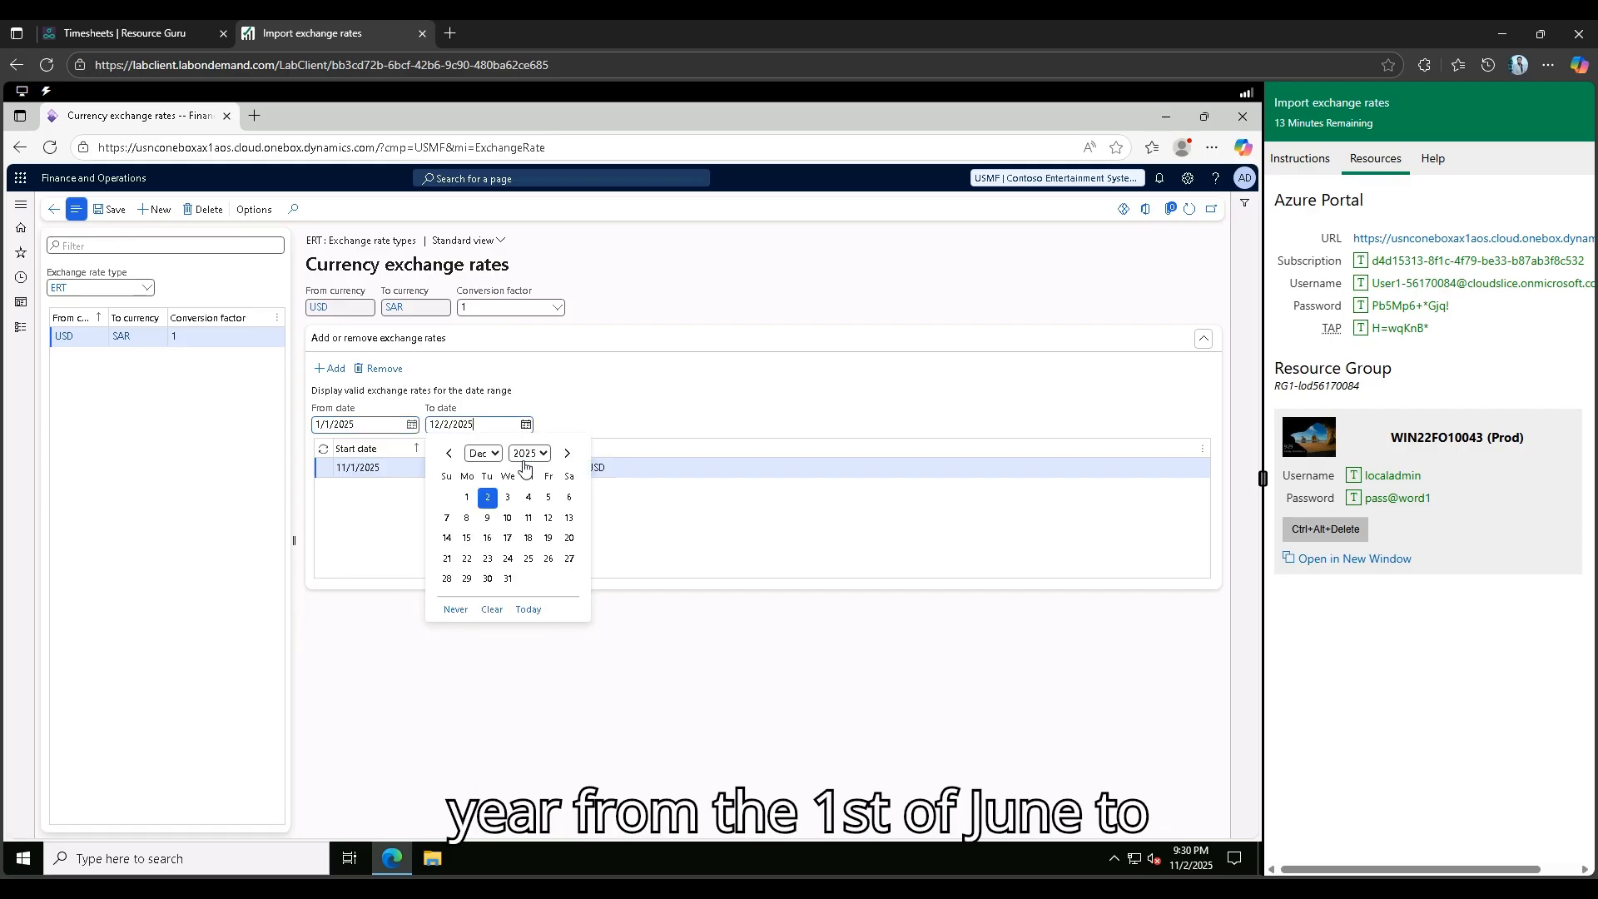
left_click(507, 580)
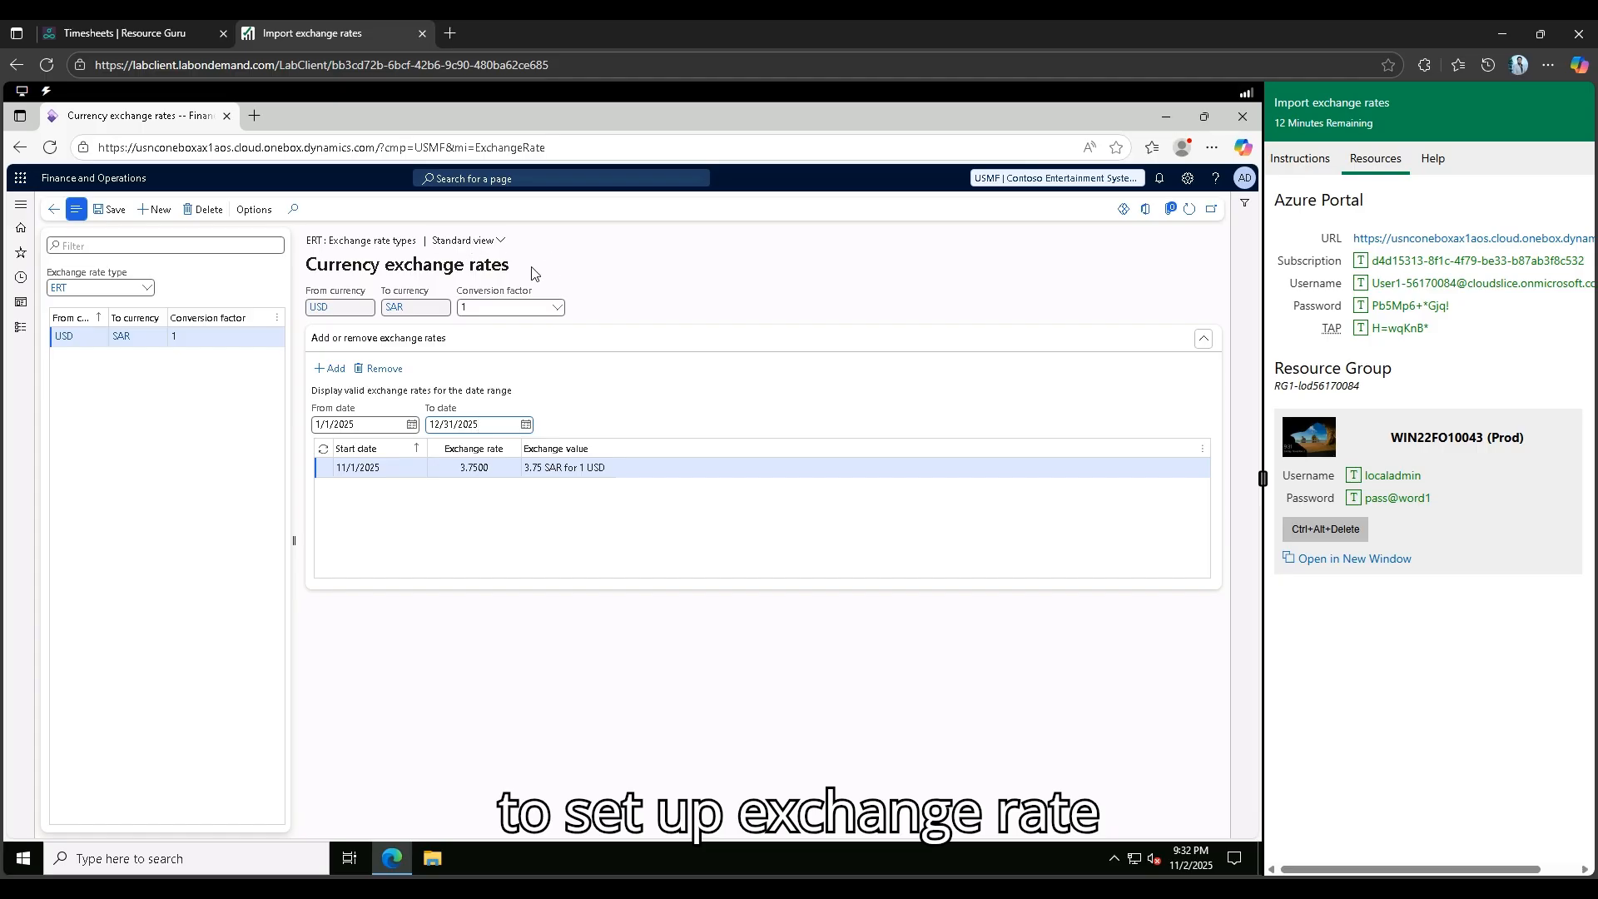
Add OANDA Rates as an exchange rate provider in the General ledger currency setup and save it.
left_click(20, 339)
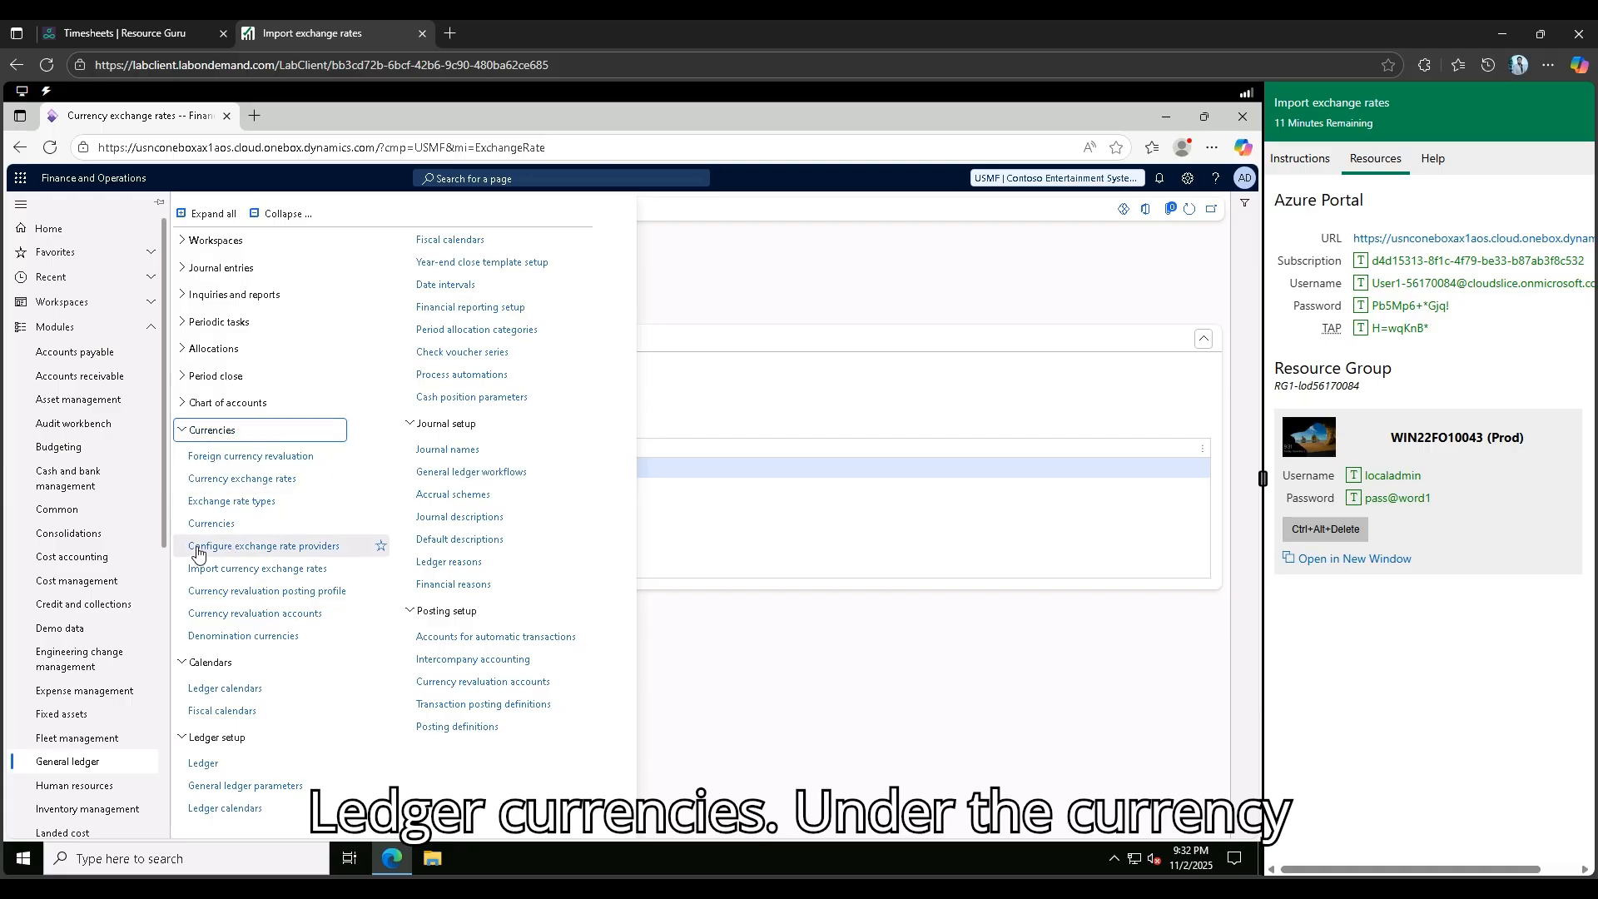
left_click(304, 553)
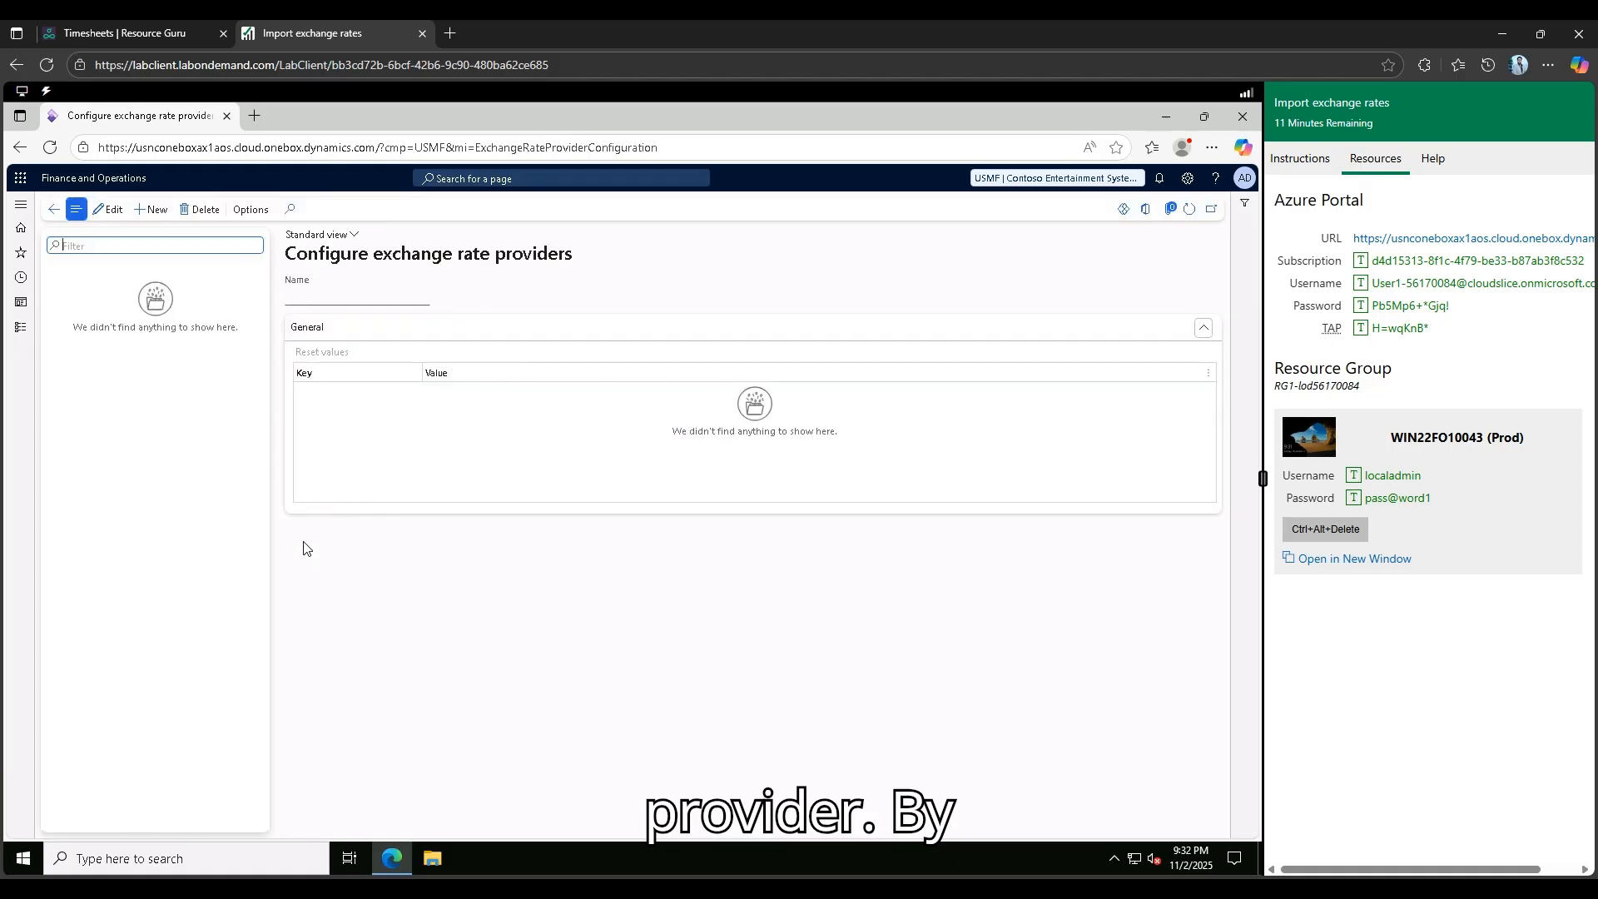
left_click(152, 209)
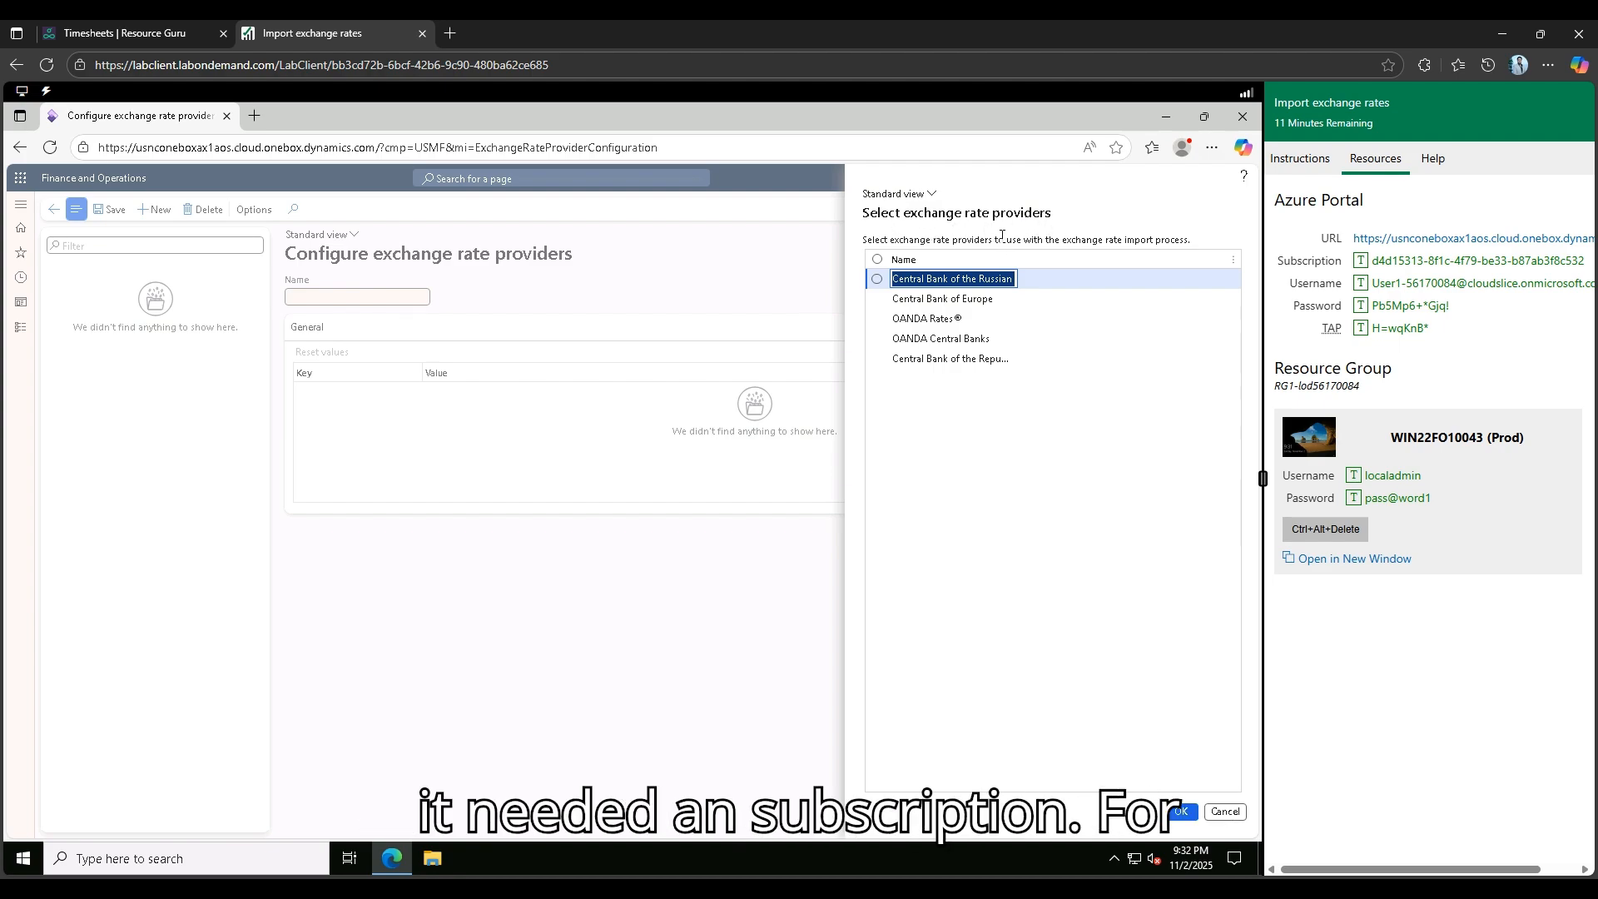
left_click(877, 321)
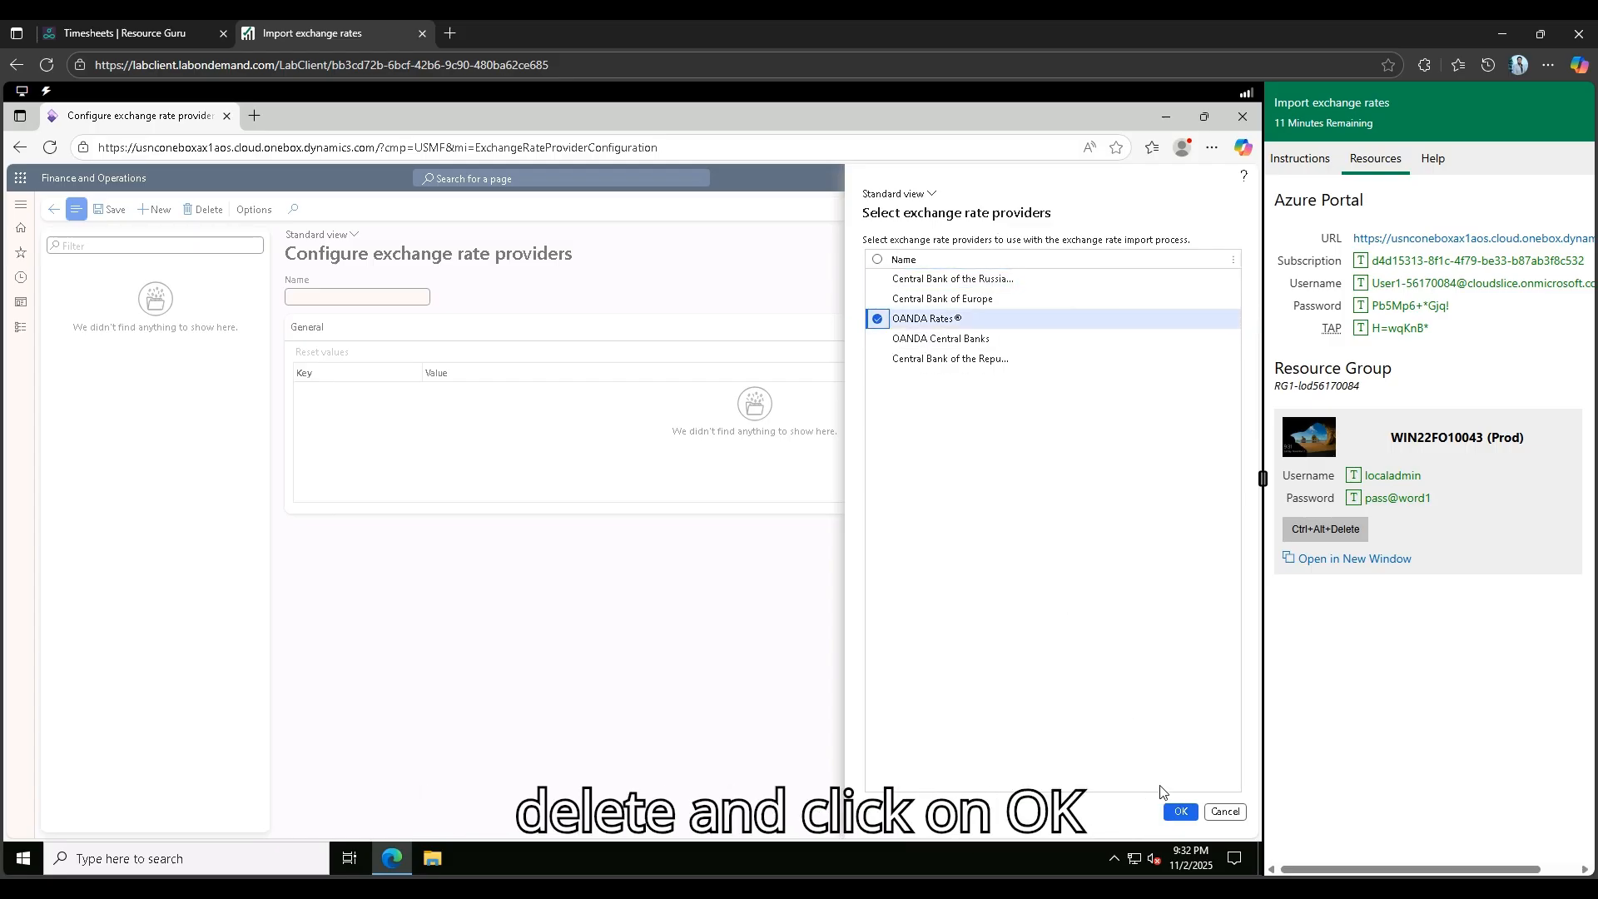
left_click(1180, 811)
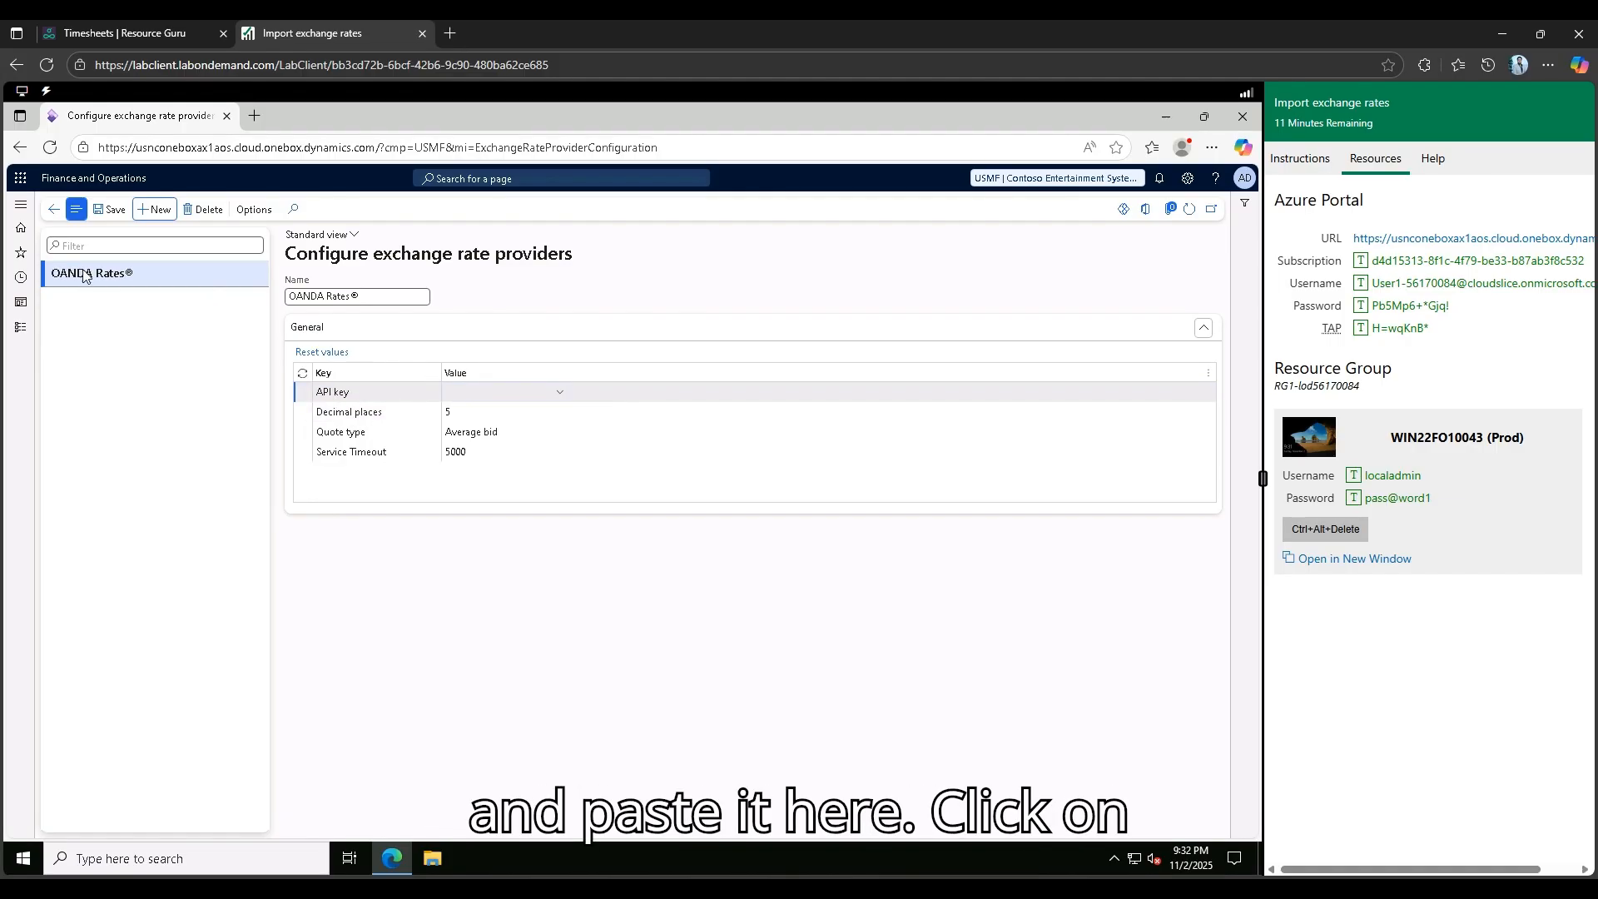
left_click(100, 211)
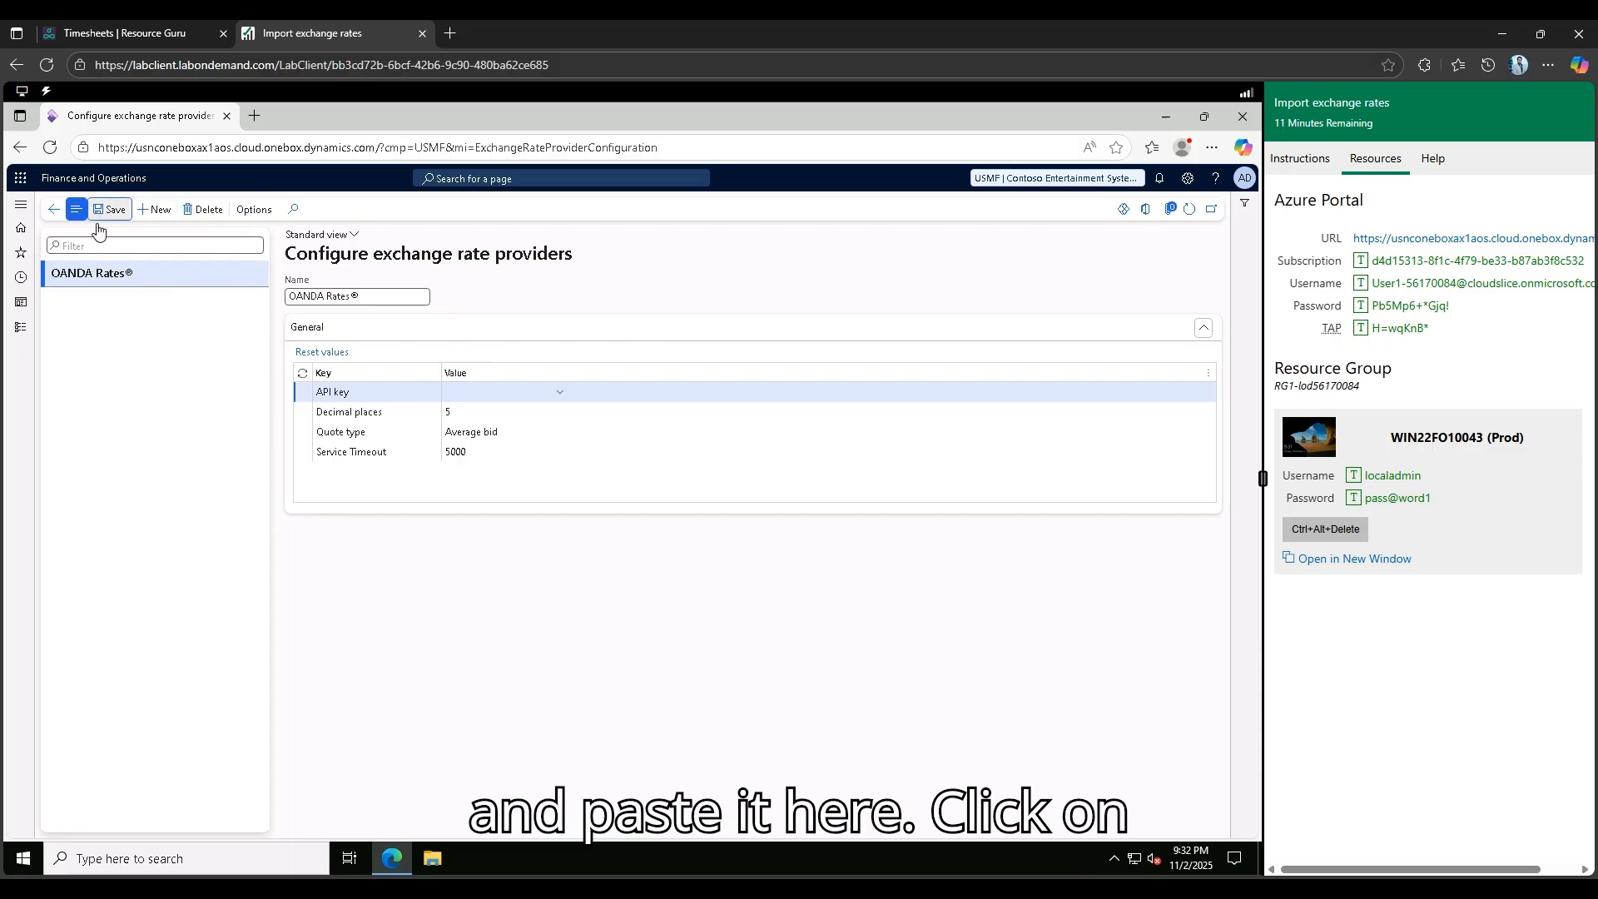
Try to import currency exchange rates for the Default rate type from the OANDA Rates provider as of today's date, and open the resulting notifications.
left_click(14, 332)
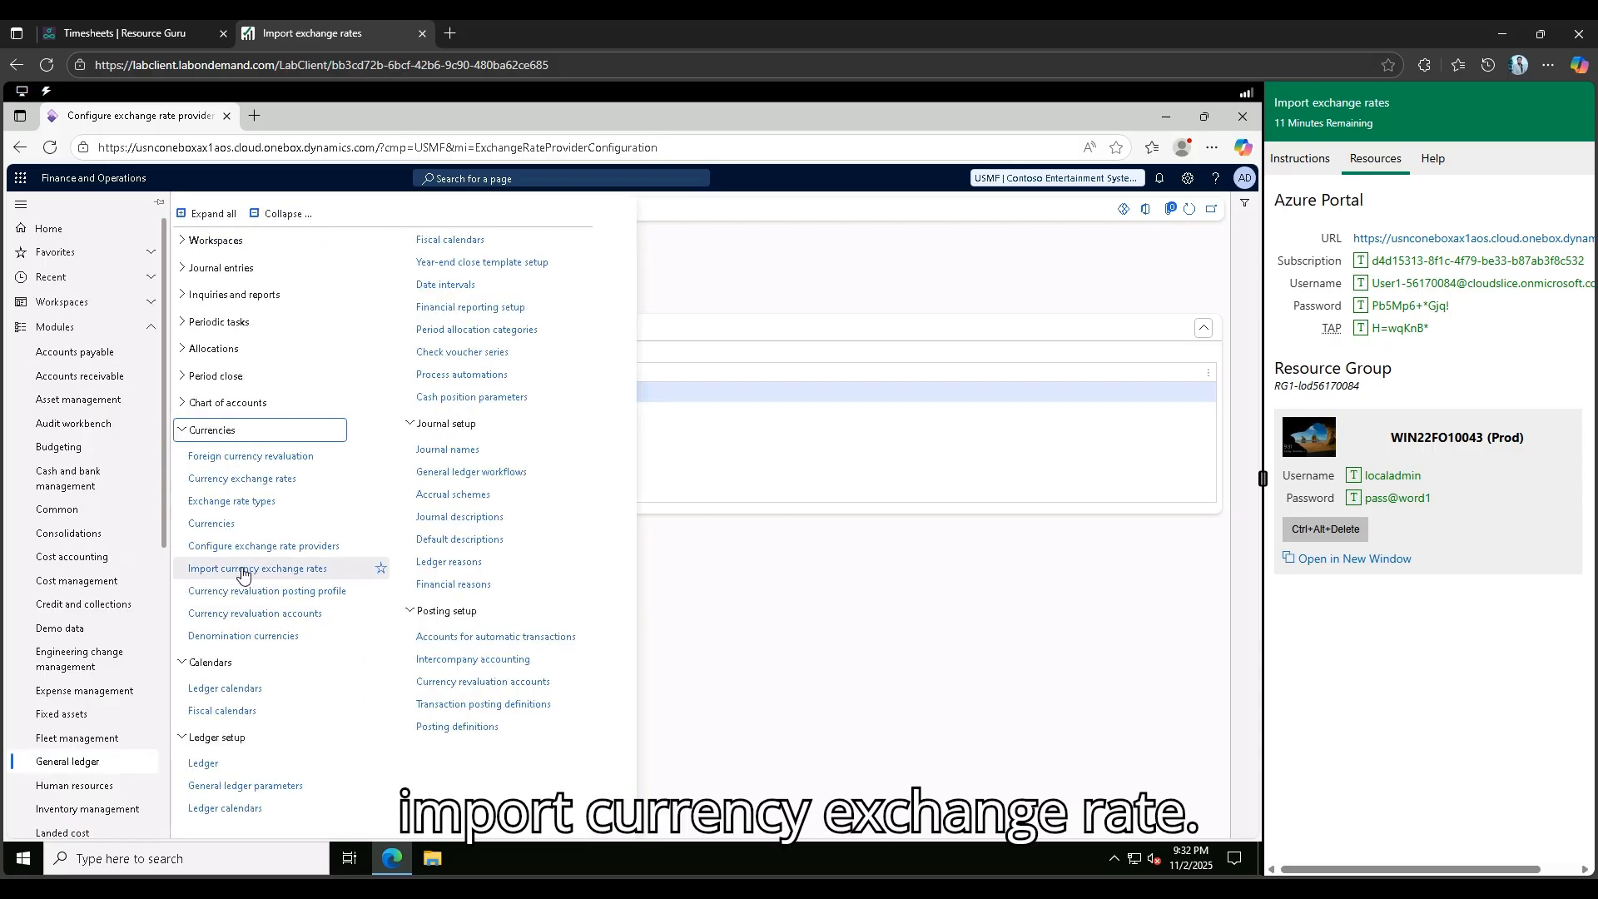
left_click(279, 570)
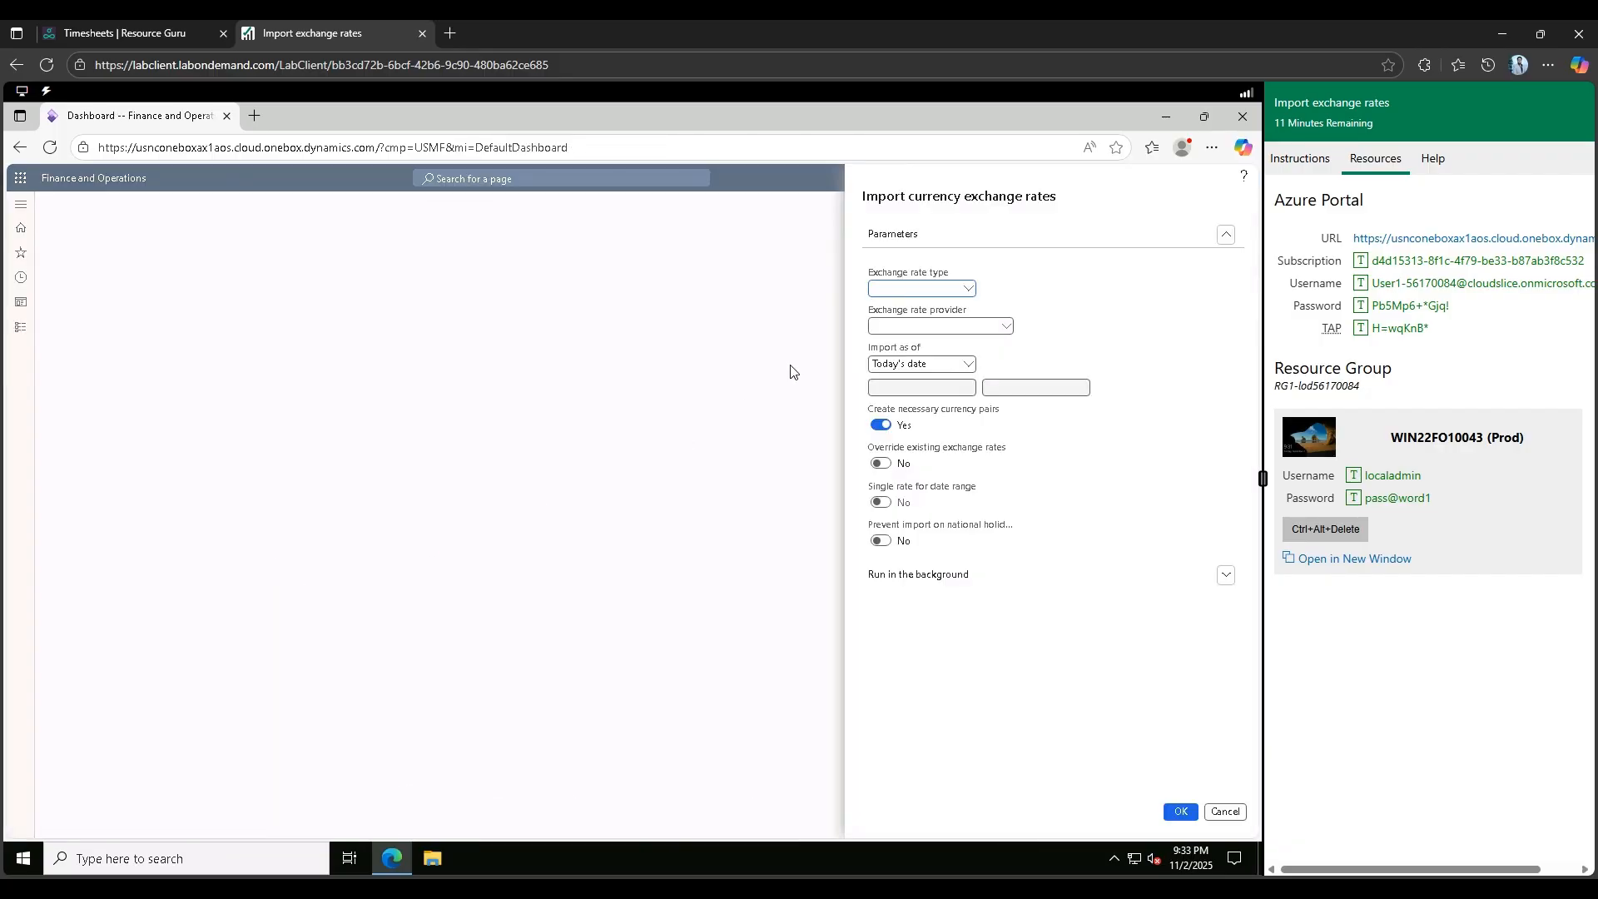
left_click(969, 289)
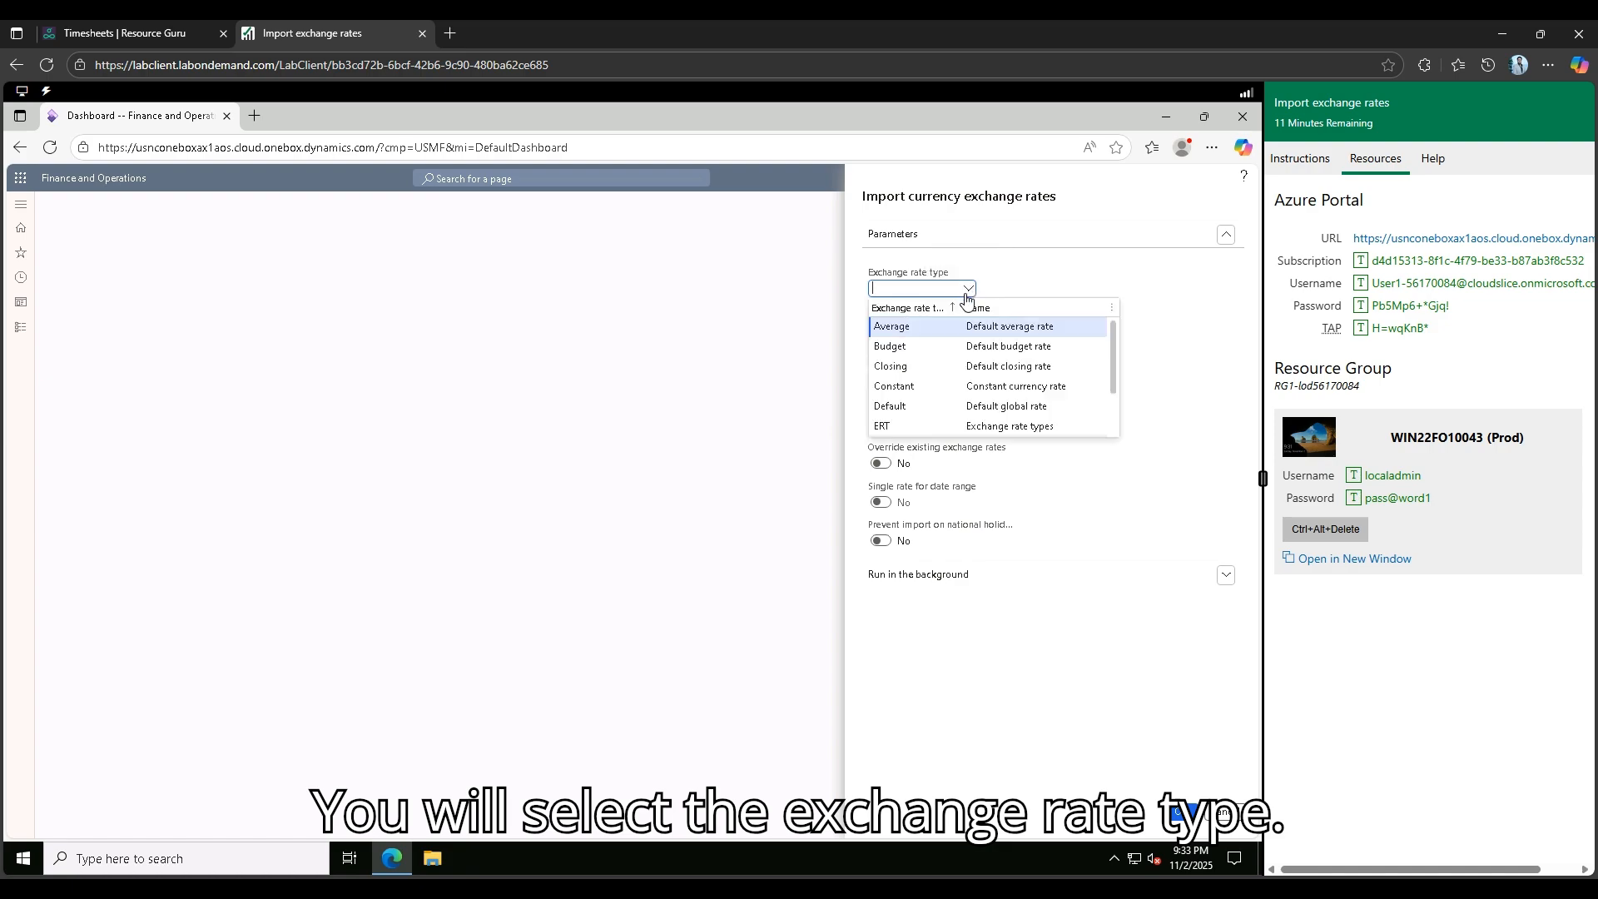
left_click(903, 406)
left_click(1006, 327)
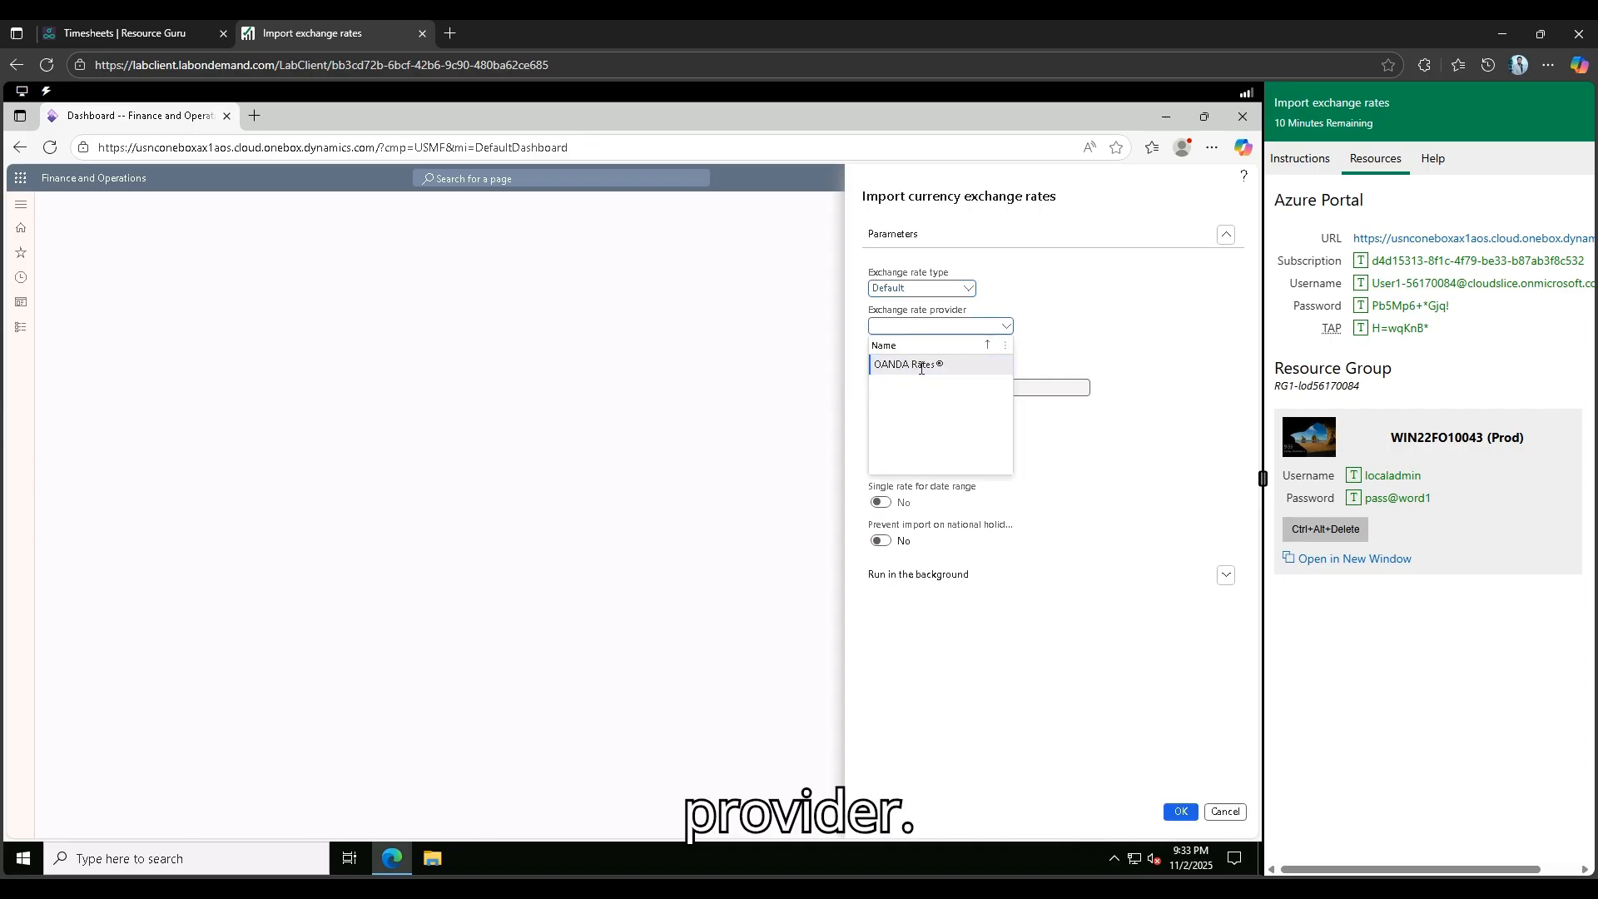
left_click(904, 364)
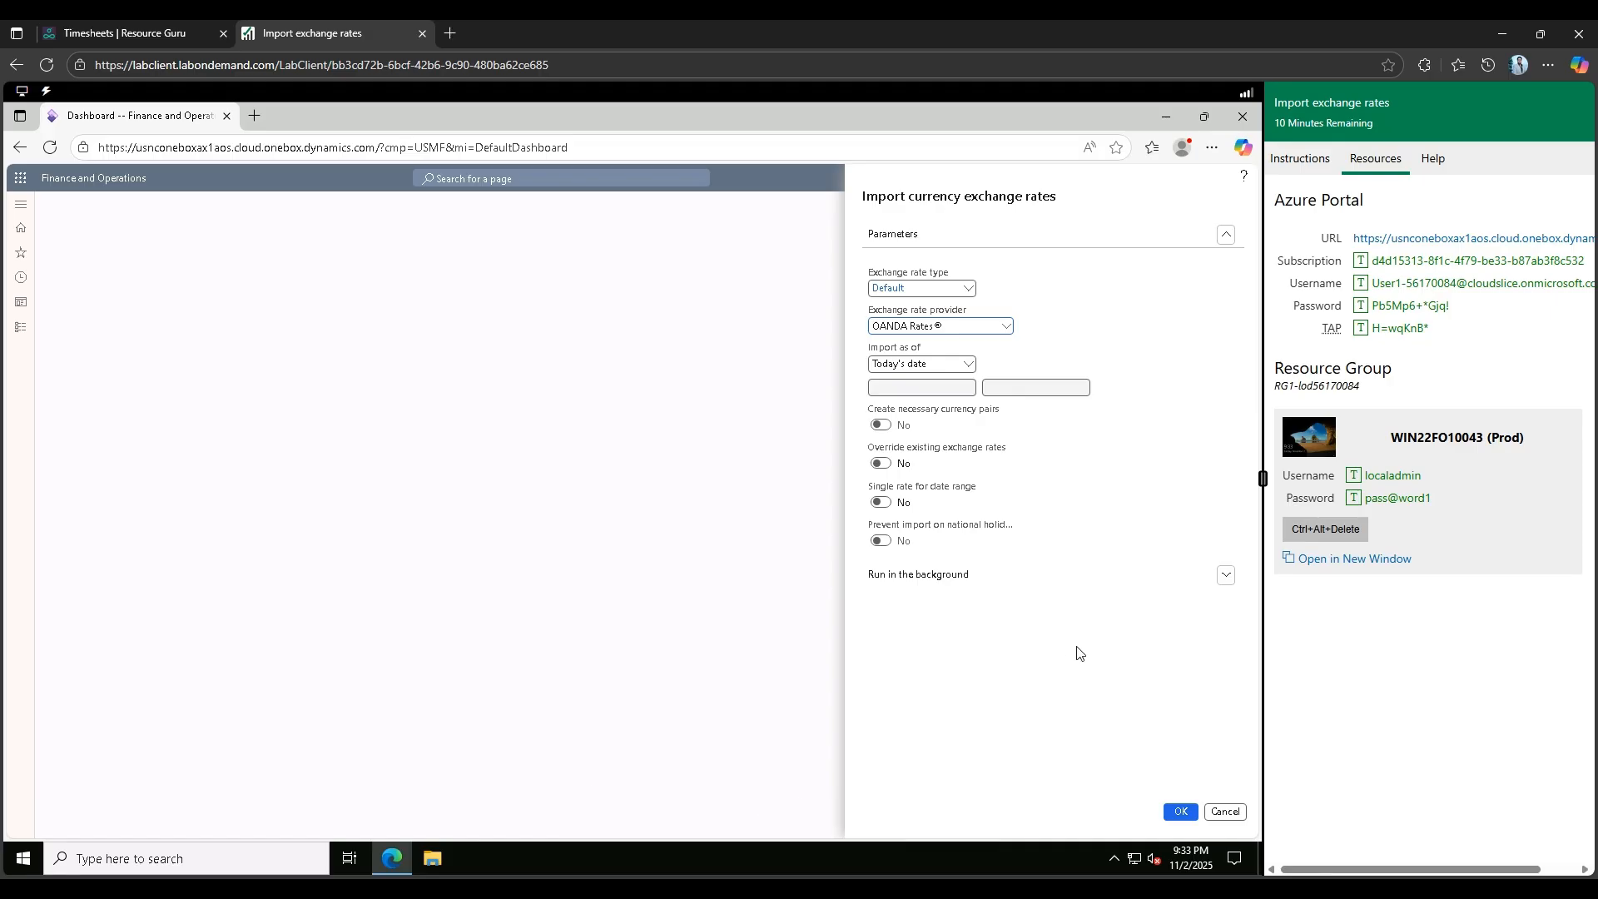
left_click(1179, 813)
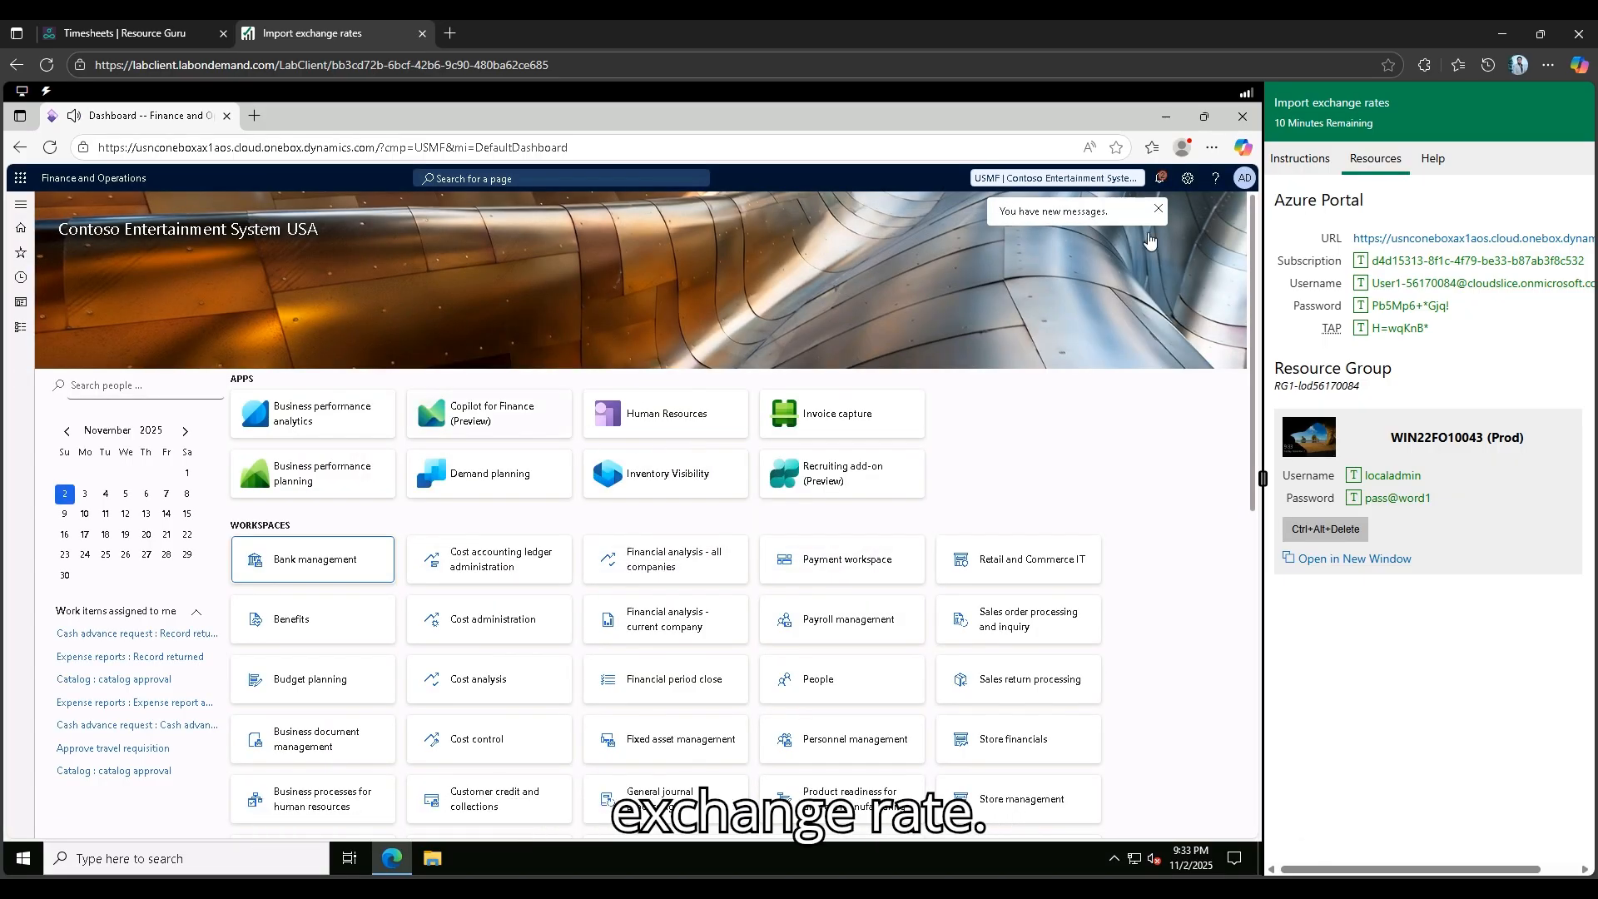
left_click(1160, 178)
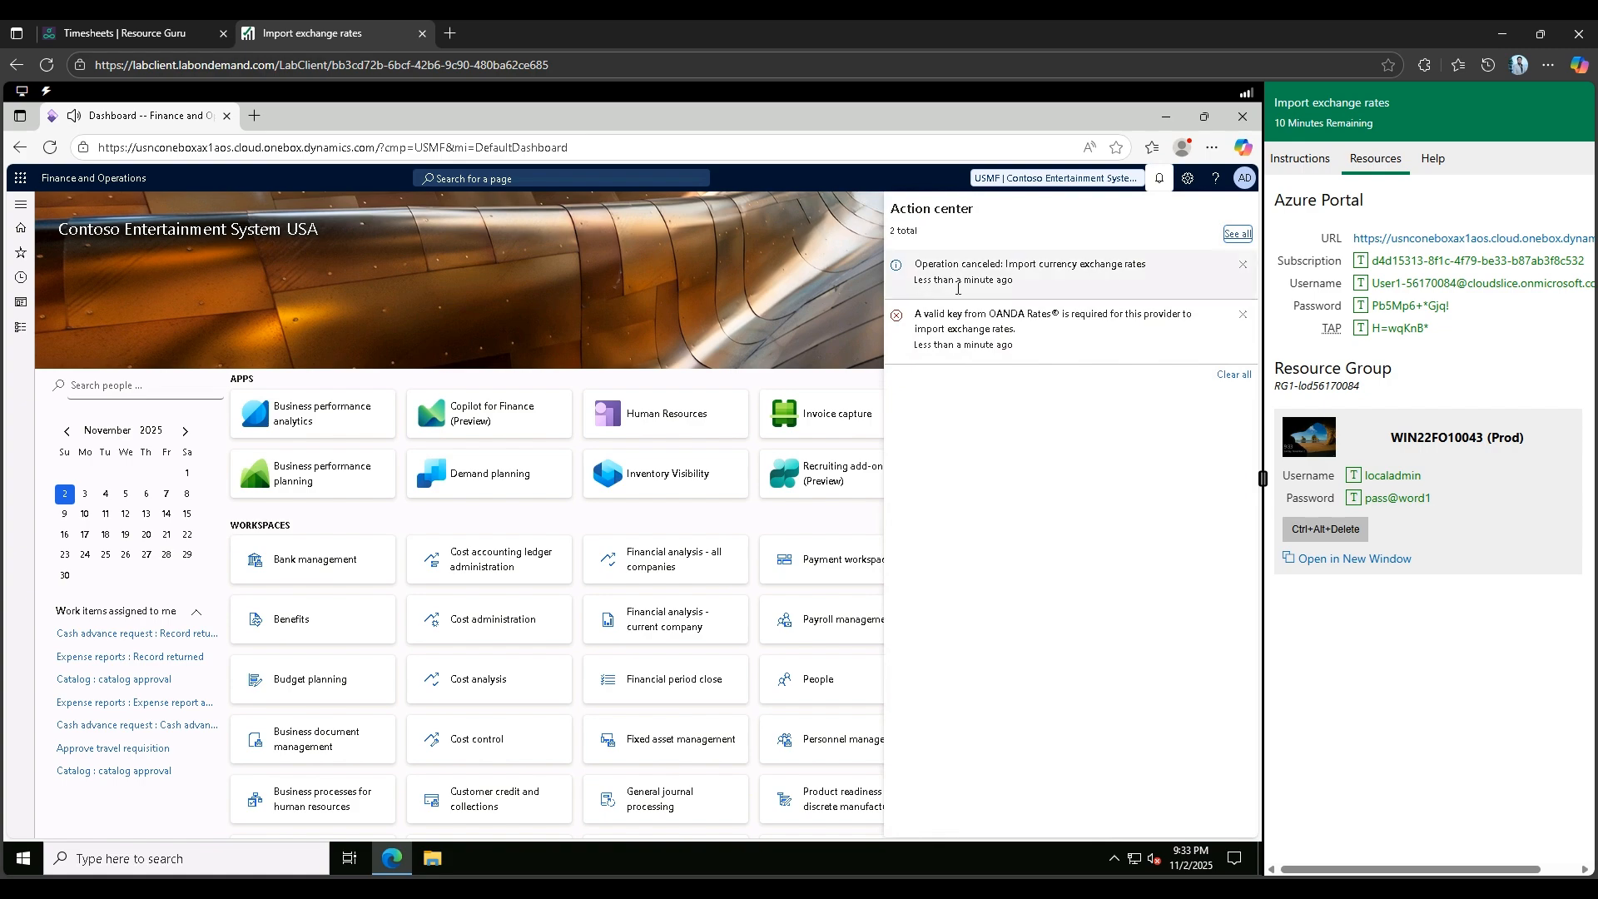